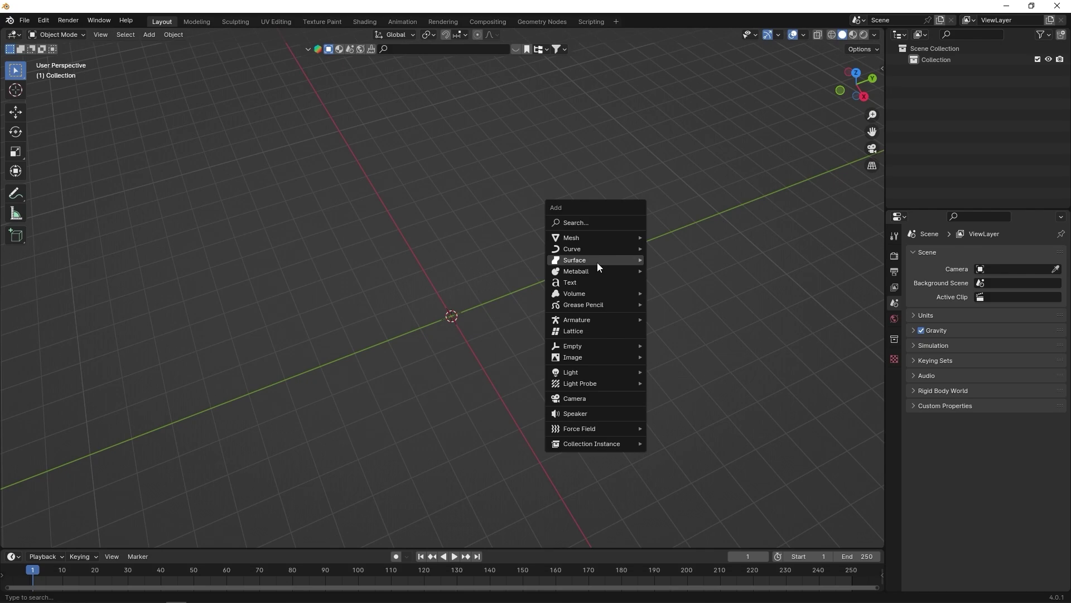
# Add a text object and replace its default word with ARMIN.
pyautogui.click(580, 281)
pyautogui.press('KP_7')
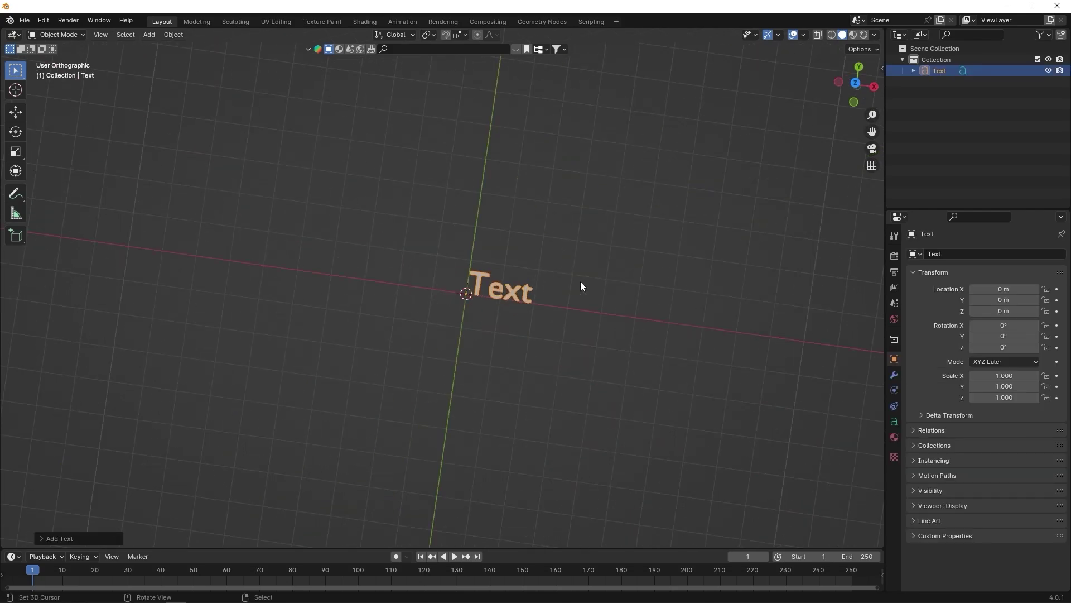
pyautogui.press('Tab')
pyautogui.press('KP_Decimal')
pyautogui.press('BackSpace')
pyautogui.press('BackSpace')
pyautogui.press('BackSpace')
pyautogui.press('BackSpace')
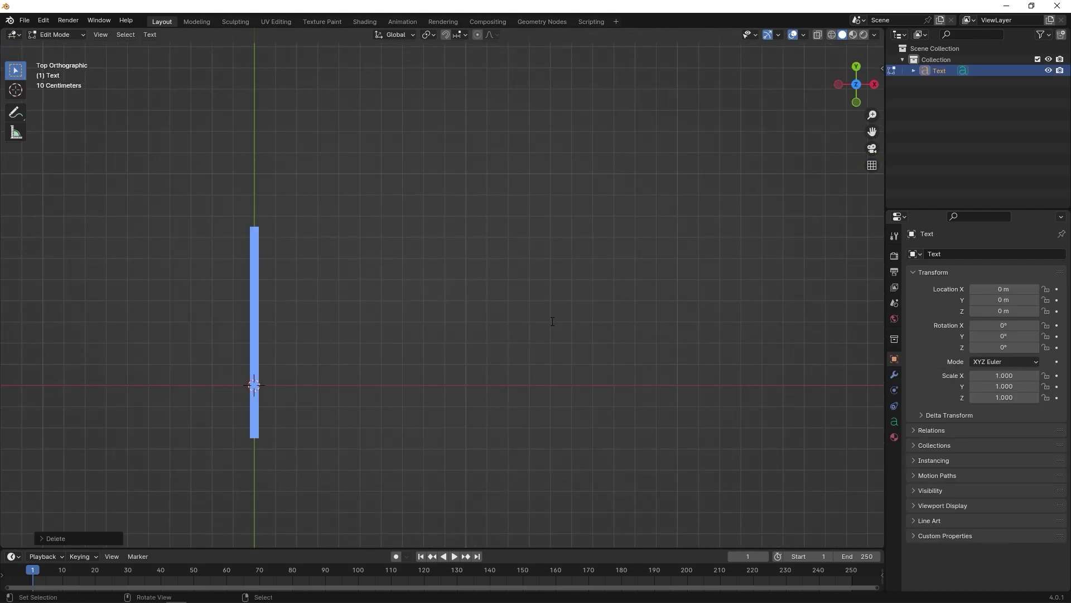
pyautogui.write('ARMIN')
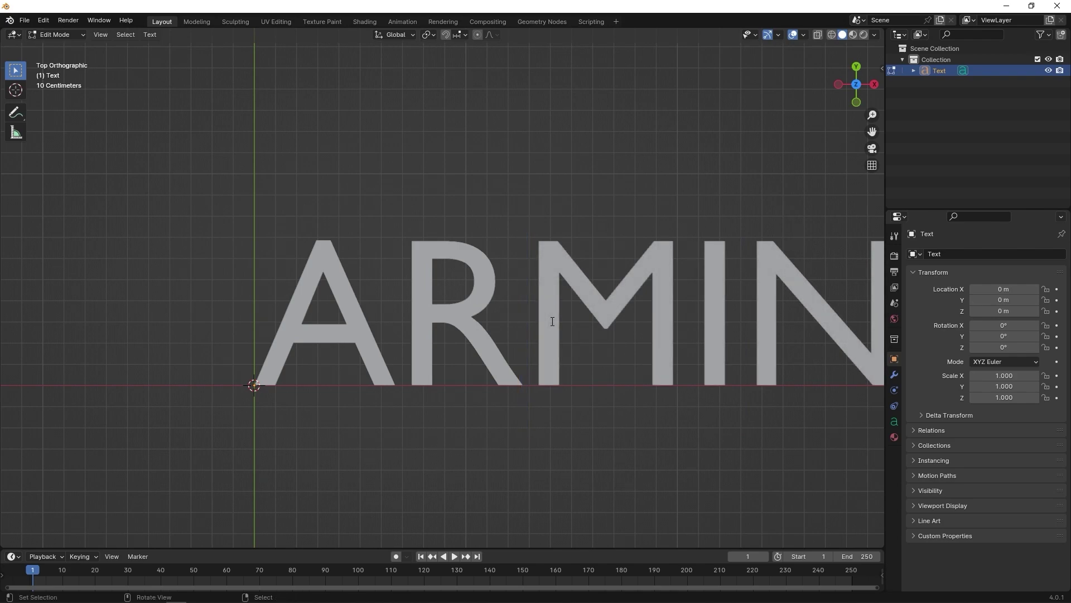
# Set the text's origin to its geometry and snap it to the world origin.
pyautogui.click(174, 34)
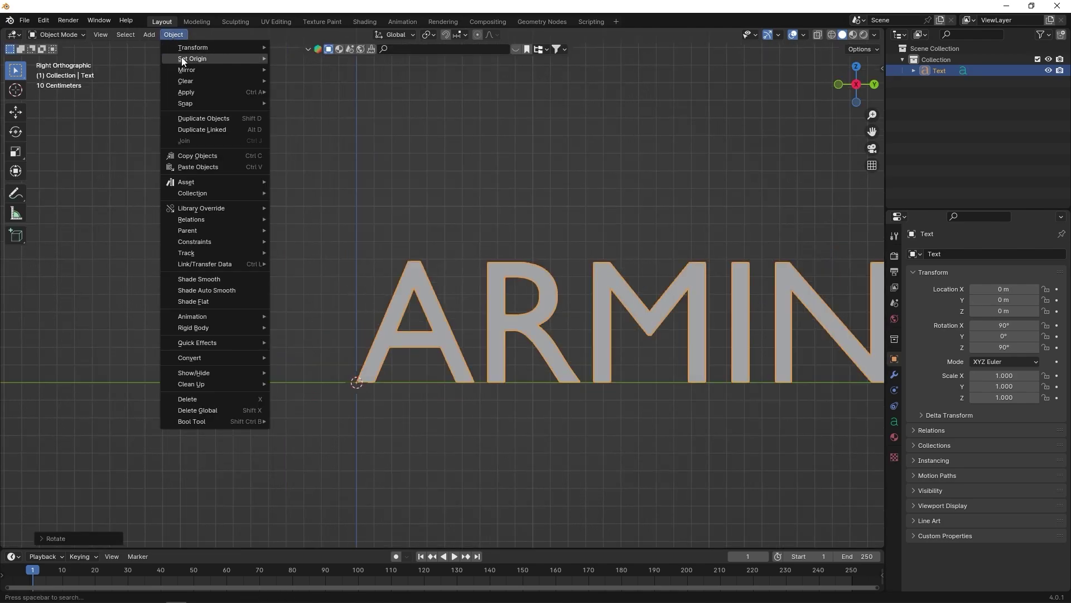
pyautogui.moveTo(186, 62)
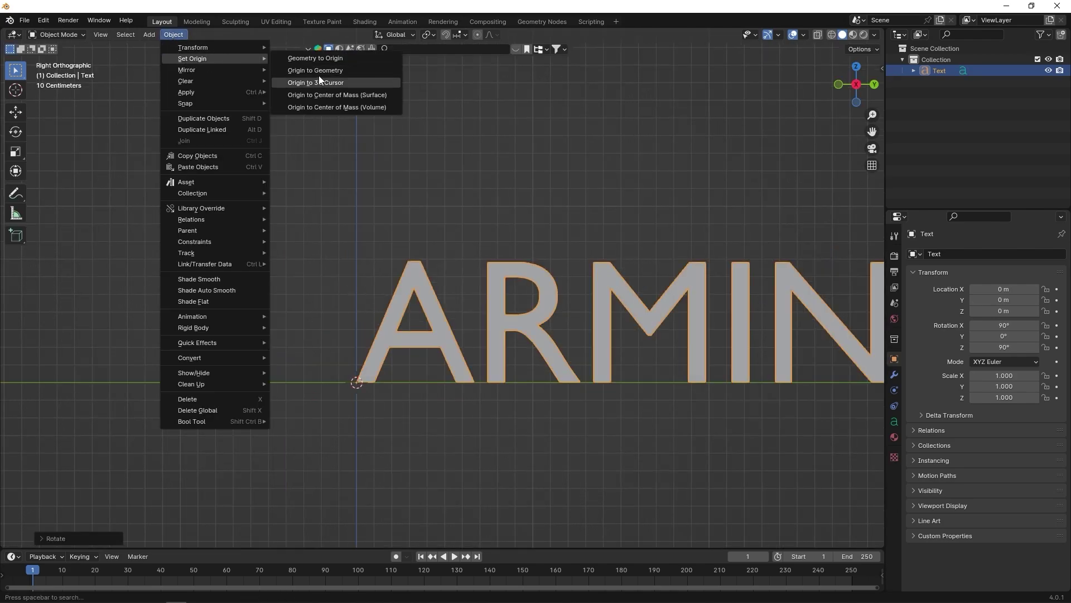
pyautogui.click(319, 74)
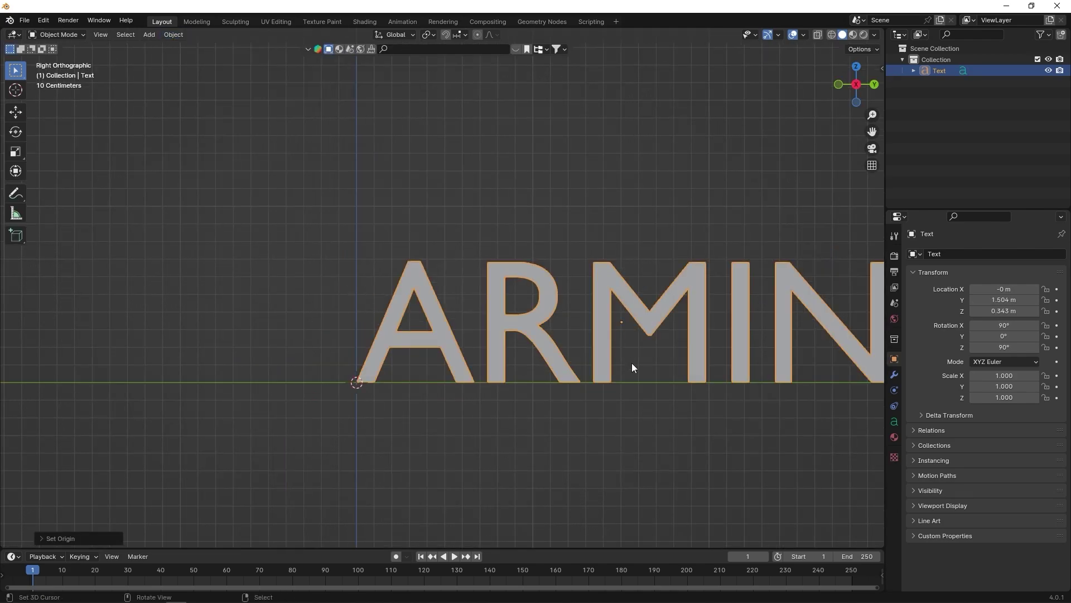
pyautogui.hotkey('shift', 's')
pyautogui.click(625, 308)
pyautogui.keyDown('shift'); pyautogui.moveTo(474, 270); pyautogui.dragTo(698, 223, button='middle'); pyautogui.keyUp('shift')
# Give the ARMIN letters a 0.05 m extrude and a 0.02 m bevel depth.
pyautogui.click(895, 421)
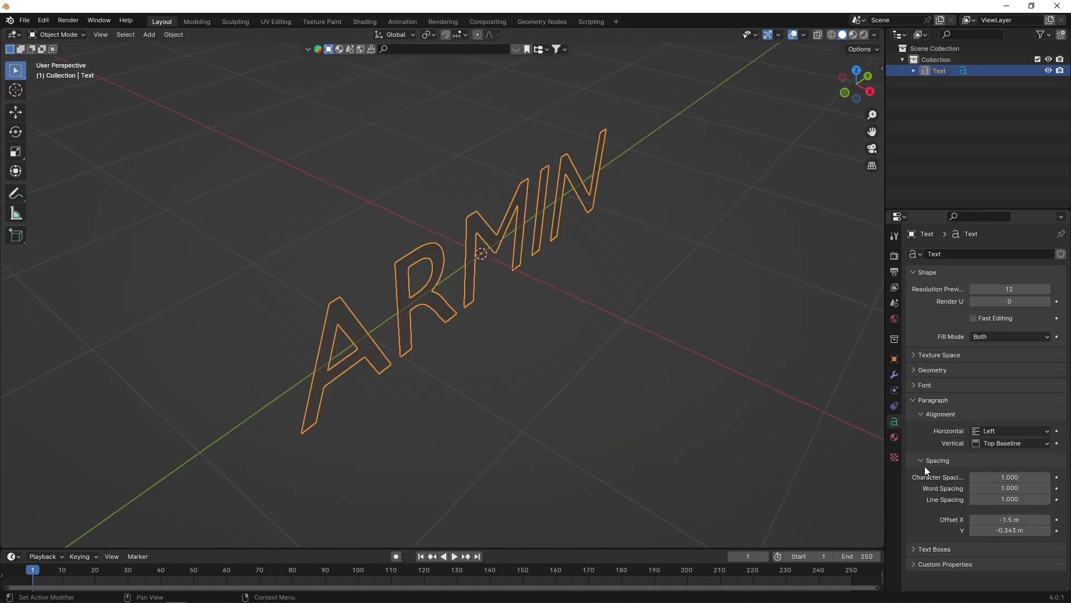
pyautogui.click(933, 370)
pyautogui.moveTo(1009, 399); pyautogui.dragTo(1047, 404)
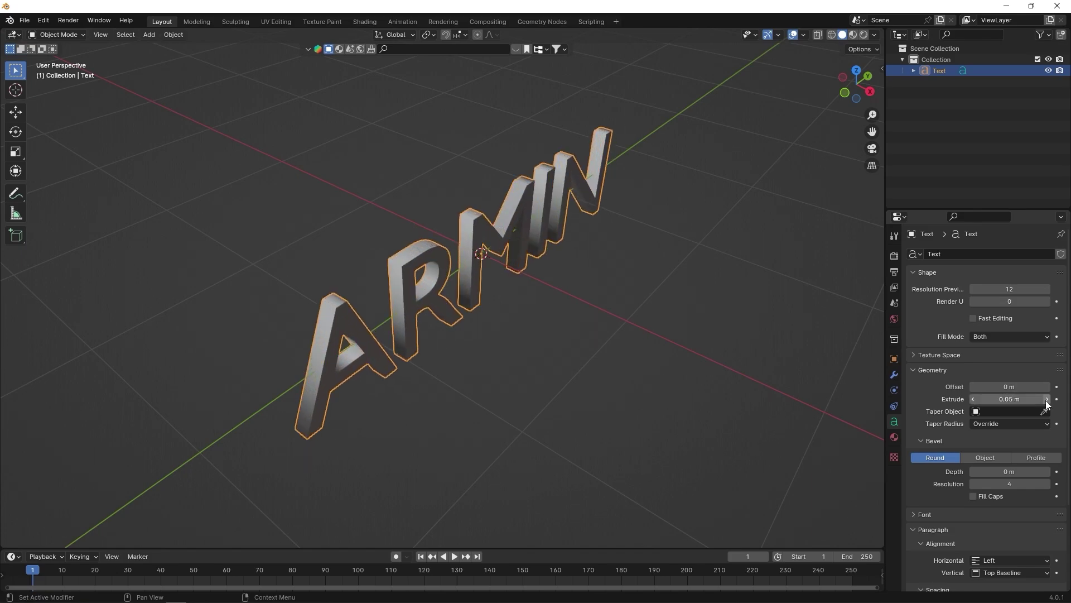
pyautogui.click(1047, 472)
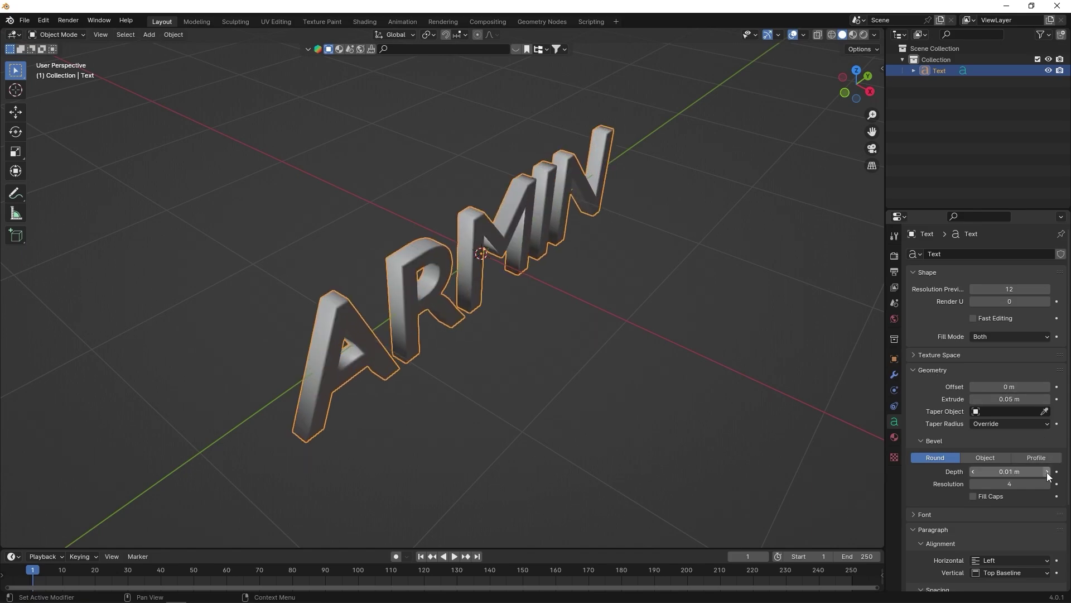
pyautogui.click(1047, 472)
pyautogui.click(174, 37)
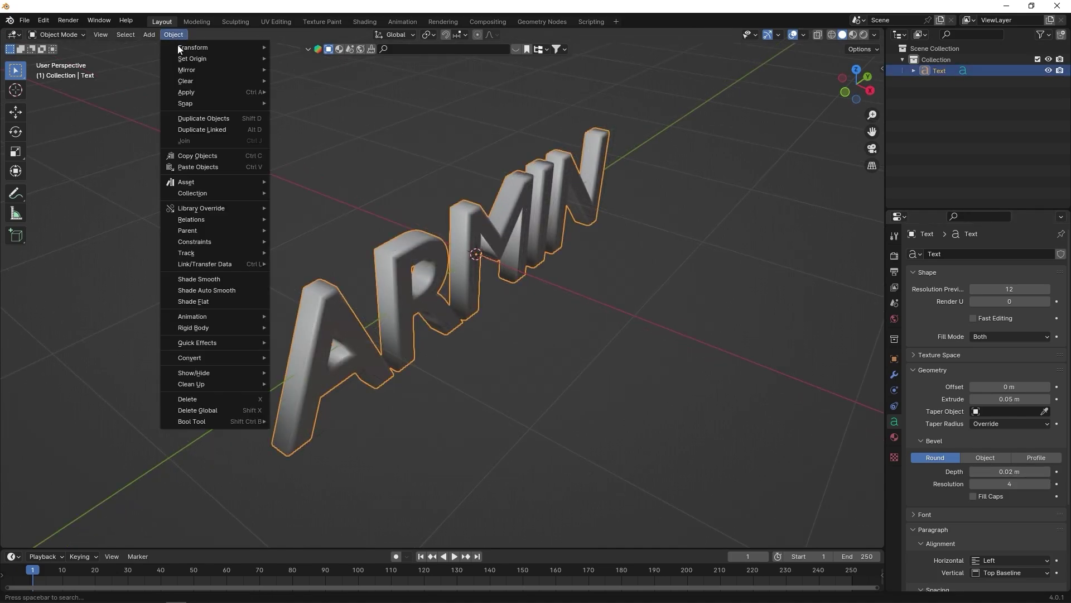
# Convert the ARMIN text object into a mesh.
pyautogui.moveTo(238, 359)
pyautogui.click(318, 358)
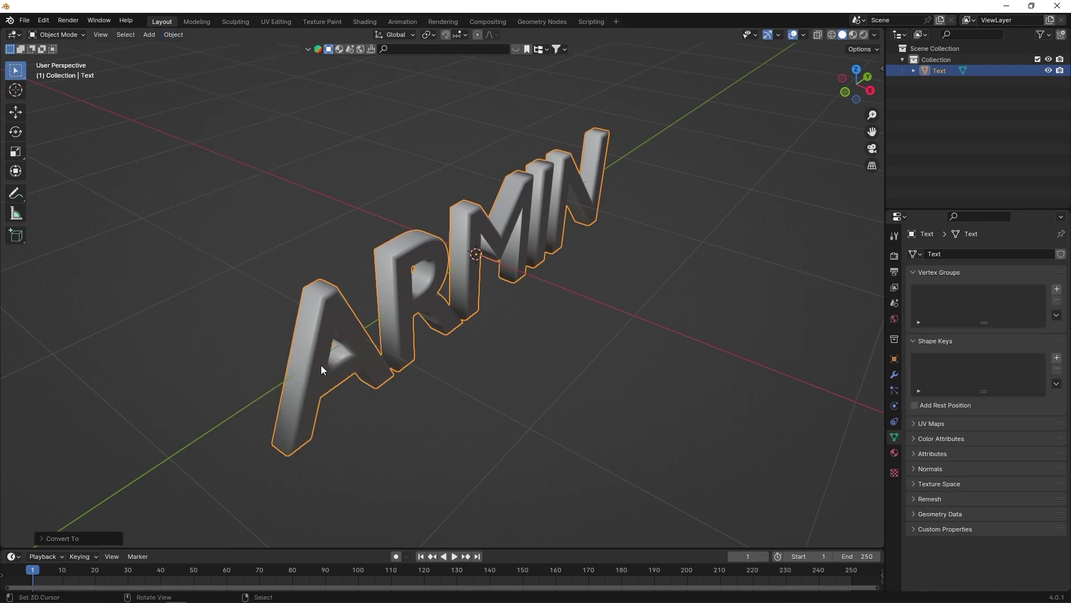
pyautogui.keyDown('shift'); pyautogui.rightClick(322, 368); pyautogui.keyUp('shift')
pyautogui.moveTo(321, 368); pyautogui.dragTo(493, 246, button='middle')
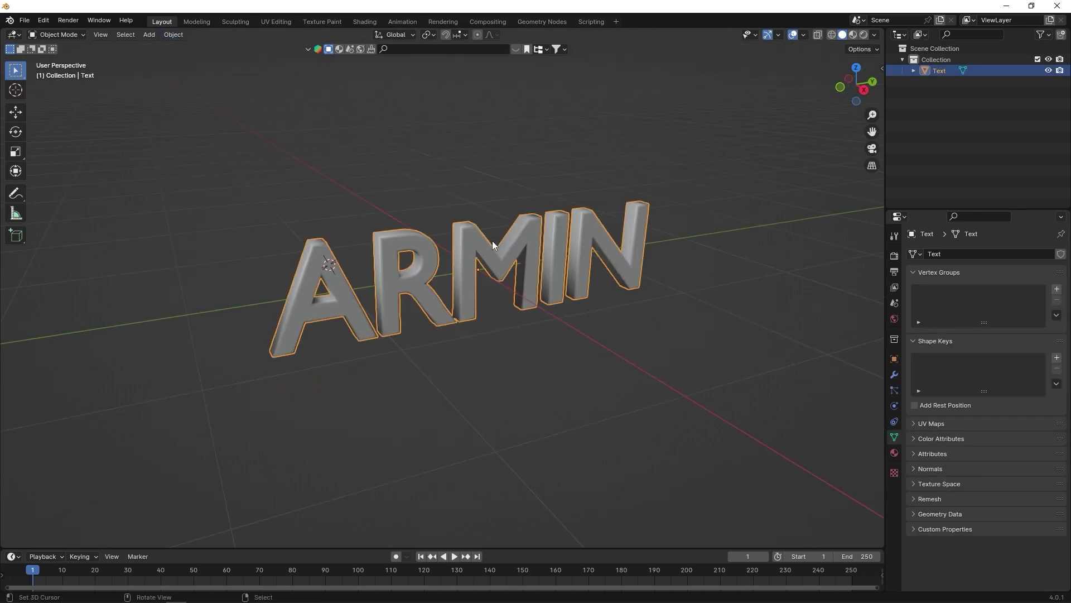
# Add a Sharp Remesh modifier with Remove Disconnected off and Octree Depth 8.
pyautogui.click(894, 374)
pyautogui.click(970, 249)
pyautogui.write('re')
pyautogui.click(945, 268)
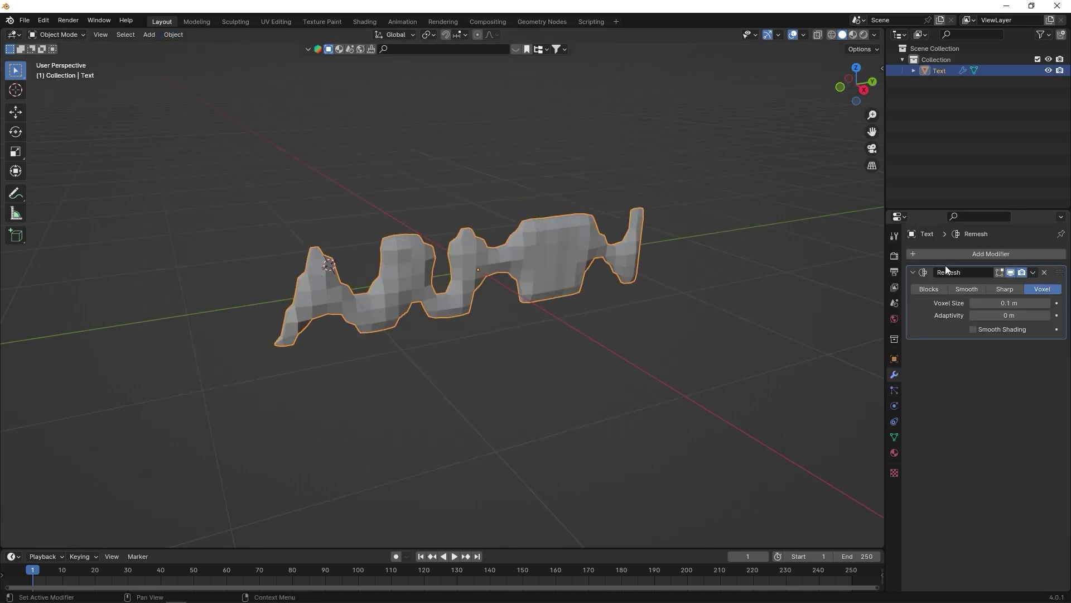
pyautogui.click(989, 287)
pyautogui.click(974, 341)
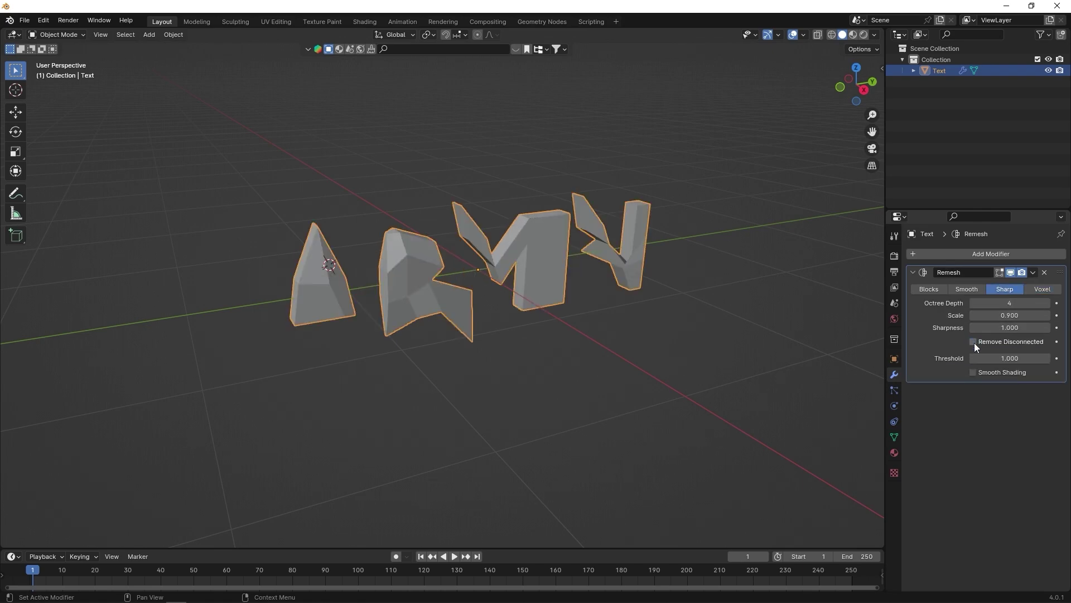
pyautogui.click(1047, 303)
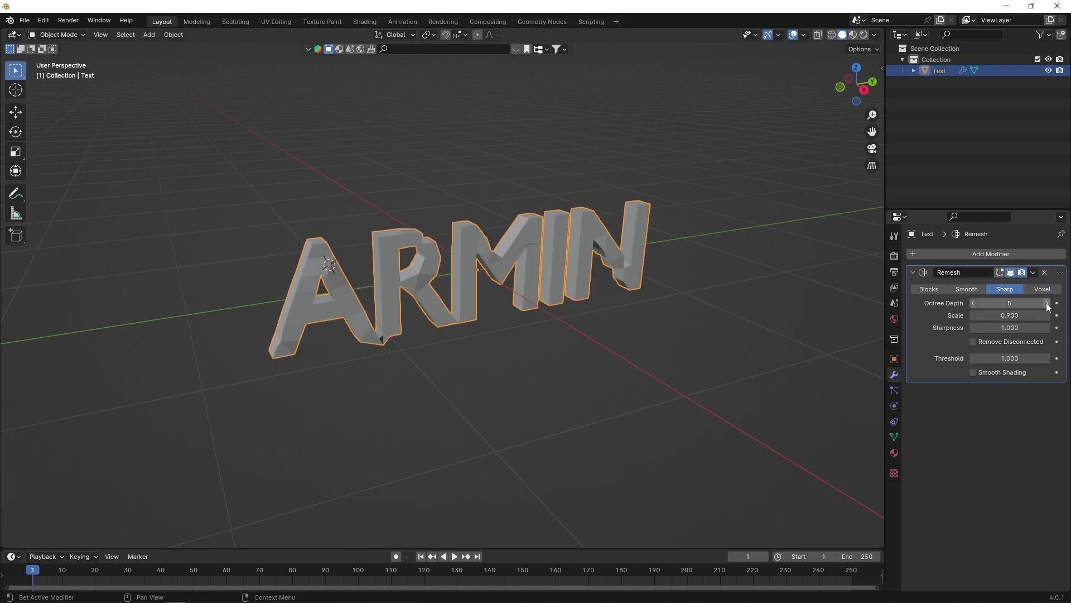
pyautogui.click(1048, 303)
pyautogui.click(1047, 303)
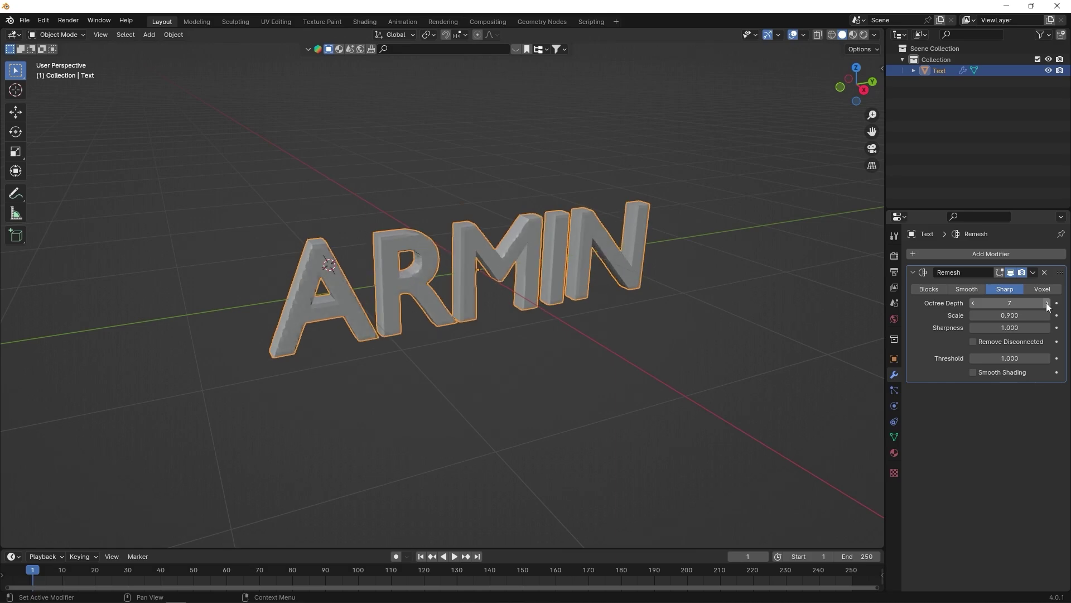
pyautogui.click(1048, 303)
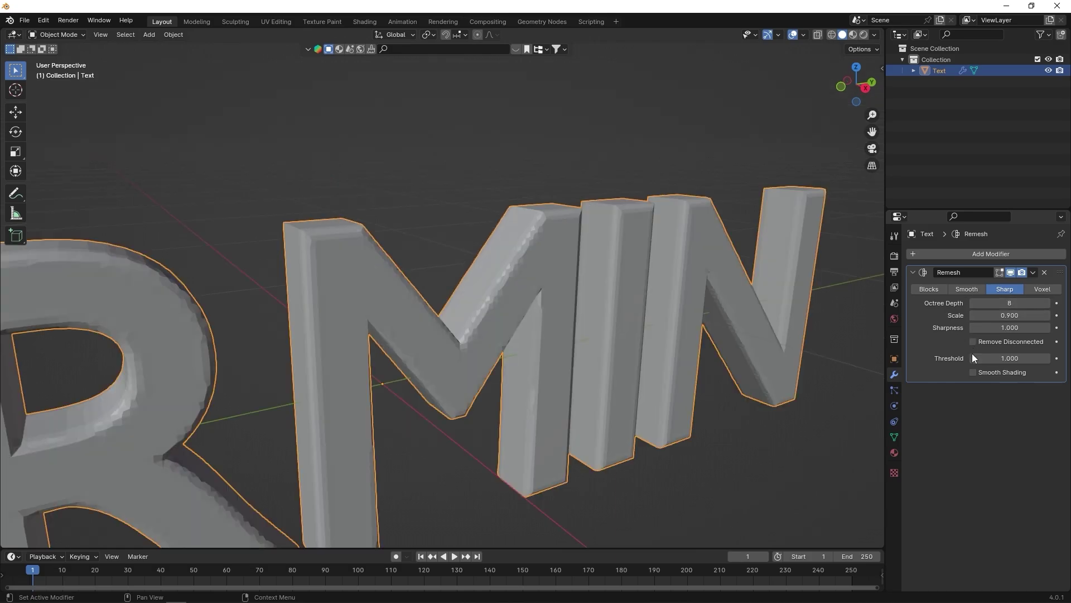
# Turn on smooth shading for the remeshed ARMIN letters.
pyautogui.click(973, 372)
pyautogui.moveTo(698, 343)
pyautogui.mouseDown(button='middle')
pyautogui.moveTo(565, 339)
pyautogui.moveTo(595, 339)
pyautogui.mouseUp(button='middle')
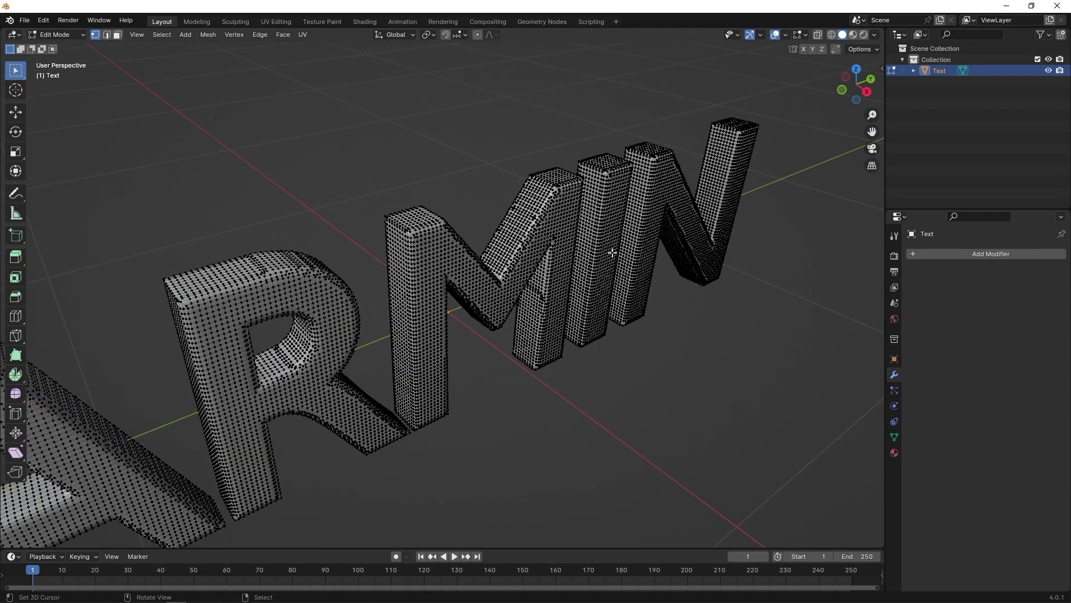
pyautogui.keyDown('shift'); pyautogui.moveTo(612, 253); pyautogui.dragTo(590, 355, button='middle'); pyautogui.keyUp('shift')
pyautogui.scroll(7, 590, 355)
pyautogui.scroll(-4, 590, 355)
pyautogui.scroll(-6, 590, 354)
pyautogui.moveTo(590, 354); pyautogui.dragTo(550, 330, button='middle')
pyautogui.keyDown('shift'); pyautogui.moveTo(550, 329); pyautogui.dragTo(583, 287, button='middle'); pyautogui.keyUp('shift')
pyautogui.scroll(8, 631, 213)
pyautogui.keyDown('shift'); pyautogui.moveTo(583, 287); pyautogui.dragTo(528, 330, button='middle'); pyautogui.keyUp('shift')
# In face select mode, select horizontal face loops on the N, A and neighbouring letters.
pyautogui.press('3')
pyautogui.keyDown('alt'); pyautogui.click(550, 330); pyautogui.keyUp('alt')
pyautogui.keyDown('alt'); pyautogui.click(594, 330); pyautogui.keyUp('alt')
pyautogui.scroll(-7, 593, 330)
pyautogui.moveTo(594, 330); pyautogui.dragTo(686, 342, button='middle')
pyautogui.scroll(6, 686, 342)
pyautogui.moveTo(485, 375); pyautogui.dragTo(390, 275, button='middle')
pyautogui.keyDown('alt'); pyautogui.keyDown('shift'); pyautogui.click(402, 233); pyautogui.keyUp('shift'); pyautogui.keyUp('alt')
pyautogui.keyDown('alt'); pyautogui.keyDown('shift'); pyautogui.click(301, 167); pyautogui.keyUp('shift'); pyautogui.keyUp('alt')
pyautogui.scroll(-5, 301, 167)
pyautogui.scroll(5, 390, 275)
pyautogui.keyDown('alt'); pyautogui.keyDown('shift'); pyautogui.click(390, 275); pyautogui.keyUp('shift'); pyautogui.keyUp('alt')
pyautogui.keyDown('shift'); pyautogui.moveTo(515, 279); pyautogui.dragTo(770, 274, button='middle'); pyautogui.keyUp('shift')
pyautogui.scroll(4, 442, 268)
pyautogui.keyDown('alt'); pyautogui.keyDown('shift'); pyautogui.click(361, 258); pyautogui.keyUp('shift'); pyautogui.keyUp('alt')
pyautogui.click(856, 99)
pyautogui.scroll(-5, 642, 256)
pyautogui.keyDown('shift'); pyautogui.moveTo(697, 268); pyautogui.dragTo(474, 292, button='middle'); pyautogui.keyUp('shift')
pyautogui.scroll(5, 473, 292)
pyautogui.keyDown('alt'); pyautogui.keyDown('shift'); pyautogui.click(677, 158); pyautogui.keyUp('shift'); pyautogui.keyUp('alt')
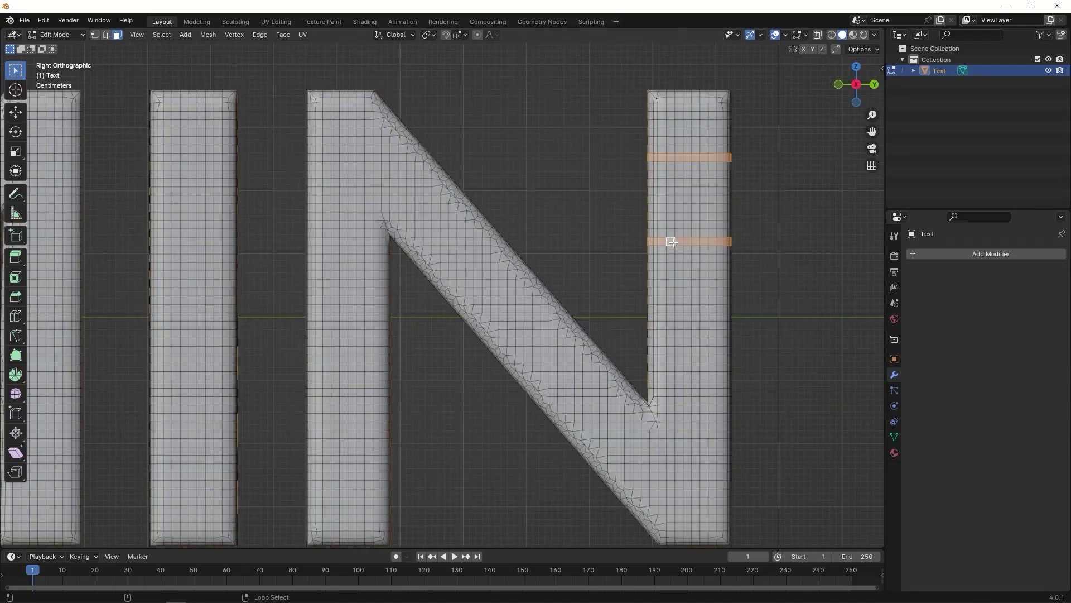
pyautogui.keyDown('alt'); pyautogui.keyDown('shift'); pyautogui.click(674, 242); pyautogui.keyUp('shift'); pyautogui.keyUp('alt')
pyautogui.keyDown('alt'); pyautogui.keyDown('shift'); pyautogui.click(674, 317); pyautogui.keyUp('shift'); pyautogui.keyUp('alt')
# Add face loops on the I, M, R and A to the selection.
pyautogui.keyDown('shift'); pyautogui.moveTo(367, 293); pyautogui.dragTo(506, 213, button='middle'); pyautogui.keyUp('shift')
pyautogui.keyDown('alt'); pyautogui.keyDown('shift'); pyautogui.click(516, 286); pyautogui.keyUp('shift'); pyautogui.keyUp('alt')
pyautogui.keyDown('alt'); pyautogui.keyDown('shift'); pyautogui.click(513, 342); pyautogui.keyUp('shift'); pyautogui.keyUp('alt')
pyautogui.keyDown('alt'); pyautogui.keyDown('shift'); pyautogui.click(506, 175); pyautogui.keyUp('shift'); pyautogui.keyUp('alt')
pyautogui.keyDown('alt'); pyautogui.keyDown('shift'); pyautogui.click(567, 416); pyautogui.keyUp('shift'); pyautogui.keyUp('alt')
pyautogui.keyDown('alt'); pyautogui.keyDown('shift'); pyautogui.click(476, 295); pyautogui.keyUp('shift'); pyautogui.keyUp('alt')
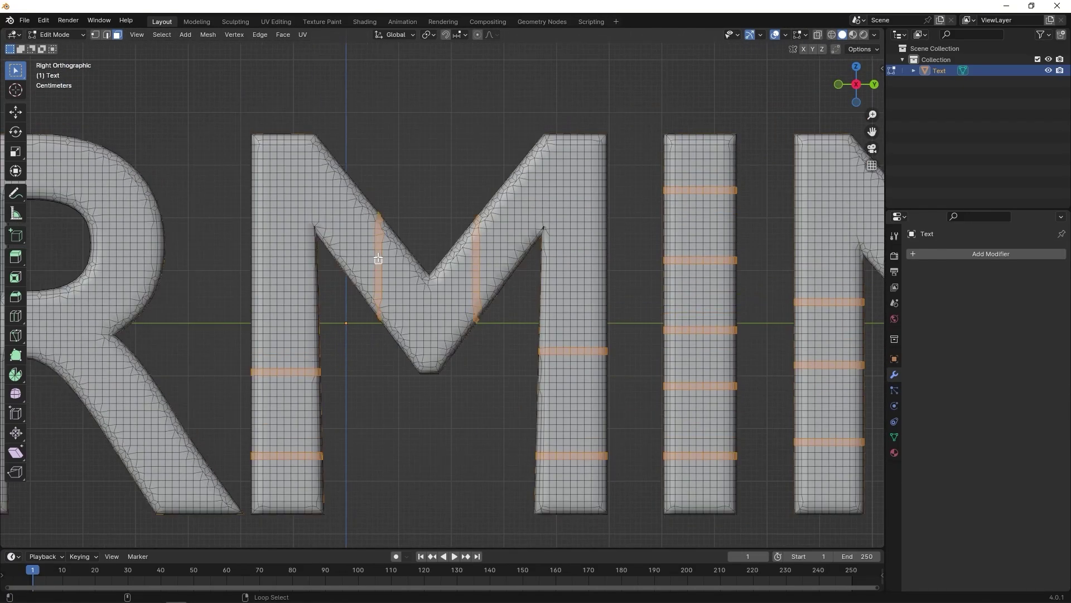
pyautogui.keyDown('alt'); pyautogui.keyDown('shift'); pyautogui.rightClick(380, 258); pyautogui.keyUp('shift'); pyautogui.keyUp('alt')
pyautogui.keyDown('alt'); pyautogui.keyDown('shift'); pyautogui.rightClick(304, 324); pyautogui.keyUp('shift'); pyautogui.keyUp('alt')
pyautogui.keyDown('alt'); pyautogui.keyDown('shift'); pyautogui.rightClick(643, 315); pyautogui.keyUp('shift'); pyautogui.keyUp('alt')
pyautogui.keyDown('shift'); pyautogui.moveTo(268, 435); pyautogui.dragTo(630, 323, button='middle'); pyautogui.keyUp('shift')
pyautogui.keyDown('alt'); pyautogui.keyDown('shift'); pyautogui.rightClick(677, 416); pyautogui.keyUp('shift'); pyautogui.keyUp('alt')
pyautogui.keyDown('alt'); pyautogui.keyDown('shift'); pyautogui.rightClick(440, 419); pyautogui.keyUp('shift'); pyautogui.keyUp('alt')
pyautogui.keyDown('alt'); pyautogui.keyDown('shift'); pyautogui.rightClick(442, 330); pyautogui.keyUp('shift'); pyautogui.keyUp('alt')
pyautogui.scroll(-4, 603, 340)
pyautogui.scroll(6, 602, 341)
pyautogui.keyDown('alt'); pyautogui.keyDown('shift'); pyautogui.rightClick(562, 223); pyautogui.keyUp('shift'); pyautogui.keyUp('alt')
pyautogui.keyDown('alt'); pyautogui.keyDown('shift'); pyautogui.rightClick(851, 419); pyautogui.keyUp('shift'); pyautogui.keyUp('alt')
pyautogui.keyDown('alt'); pyautogui.keyDown('shift'); pyautogui.rightClick(287, 412); pyautogui.keyUp('shift'); pyautogui.keyUp('alt')
pyautogui.keyDown('alt'); pyautogui.keyDown('shift'); pyautogui.rightClick(441, 195); pyautogui.keyUp('shift'); pyautogui.keyUp('alt')
pyautogui.keyDown('alt'); pyautogui.keyDown('shift'); pyautogui.rightClick(672, 195); pyautogui.keyUp('shift'); pyautogui.keyUp('alt')
pyautogui.moveTo(485, 313); pyautogui.dragTo(562, 350, button='middle')
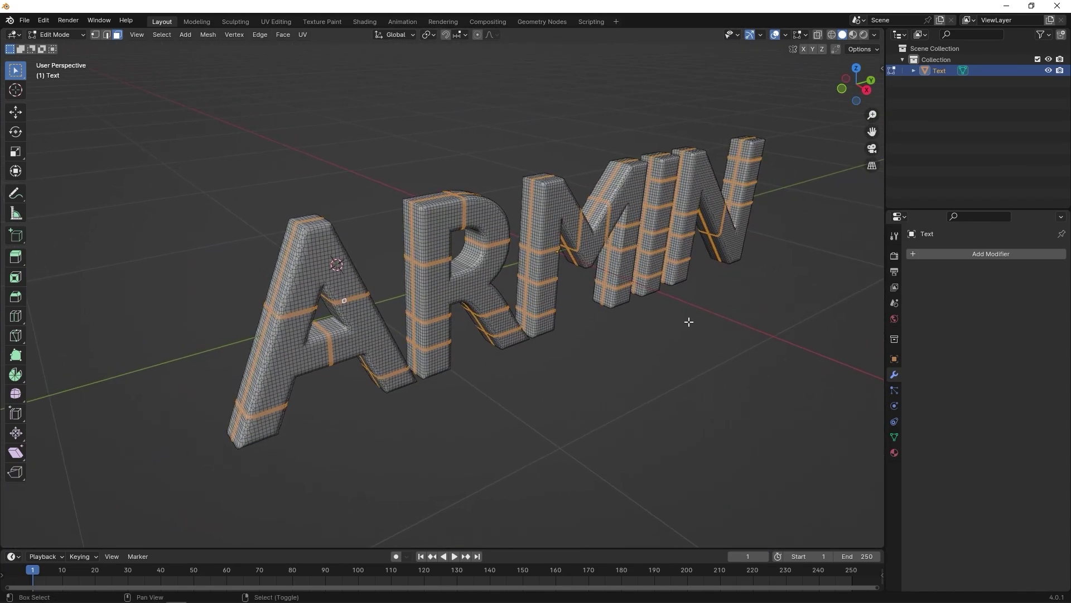
pyautogui.moveTo(689, 322); pyautogui.dragTo(677, 337, button='middle')
# Assign the selected loops to a new vertex group named Group and return to Object Mode.
pyautogui.click(894, 437)
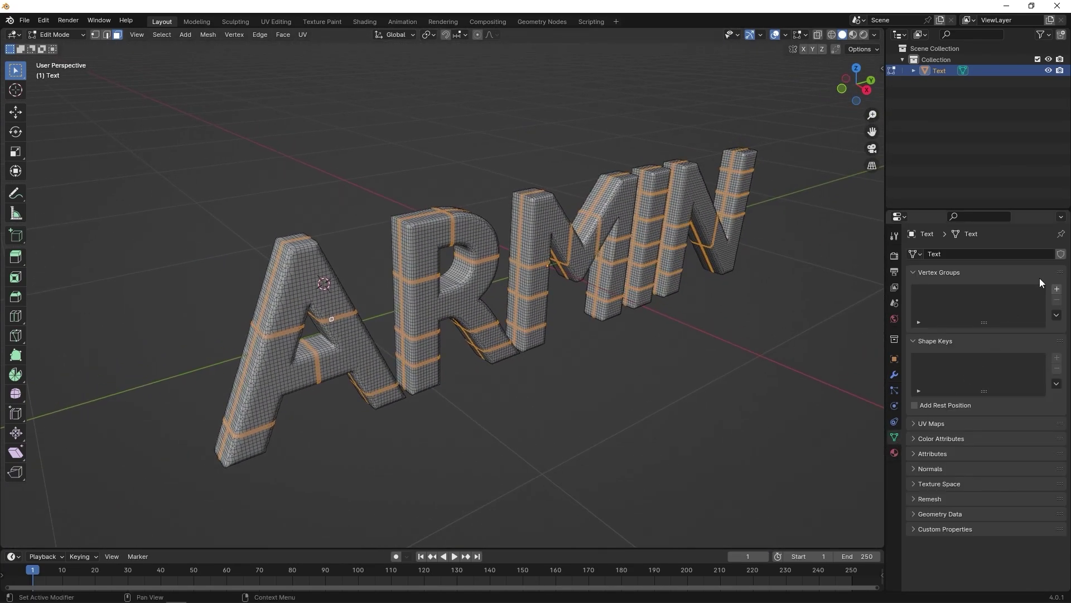
pyautogui.click(1056, 289)
pyautogui.click(928, 359)
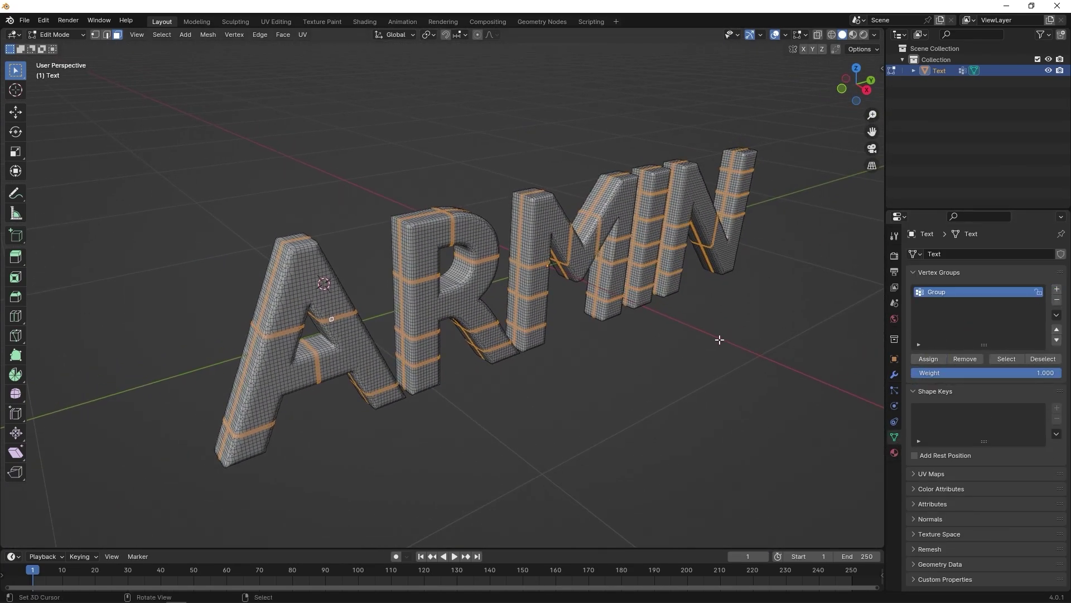
pyautogui.press('Tab')
# Add a Cloth simulation to the letters with Pressure enabled.
pyautogui.click(894, 406)
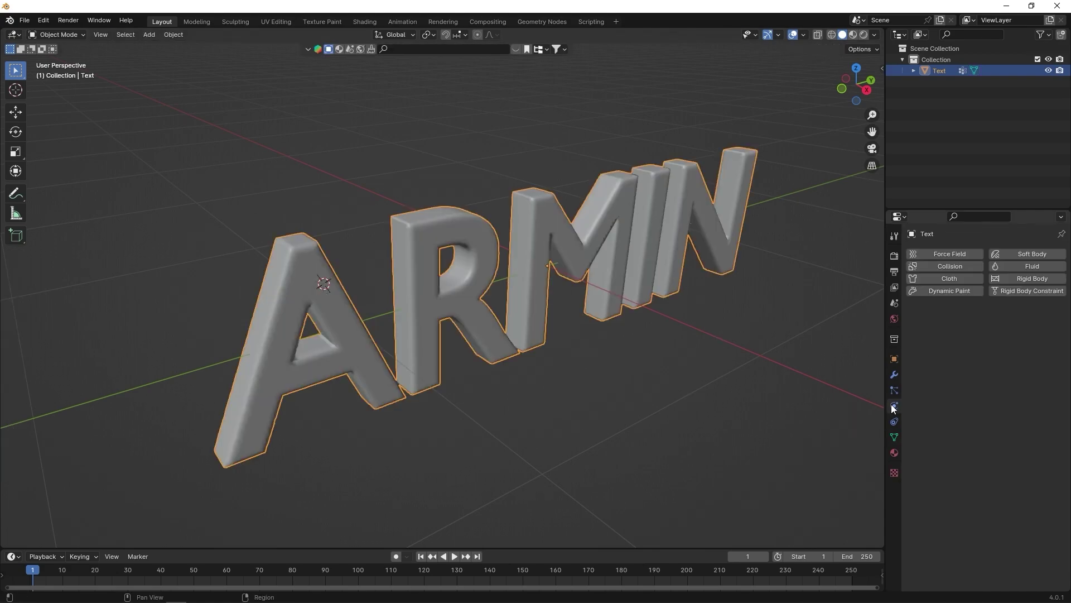
pyautogui.click(956, 279)
pyautogui.scroll(-4, 946, 462)
pyautogui.scroll(-5, 946, 461)
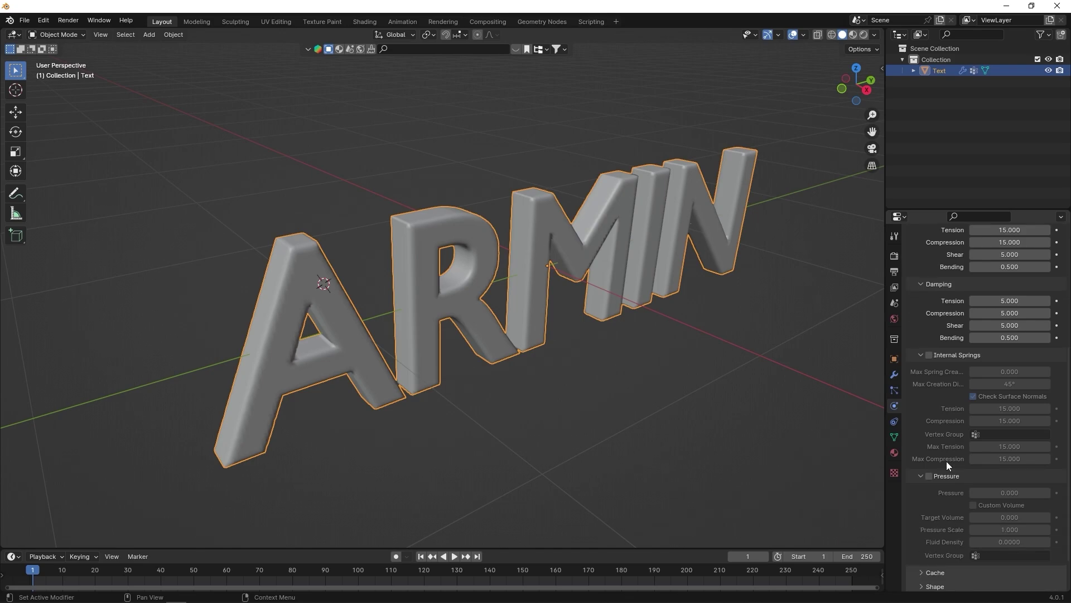
pyautogui.click(929, 476)
pyautogui.scroll(-2, 959, 441)
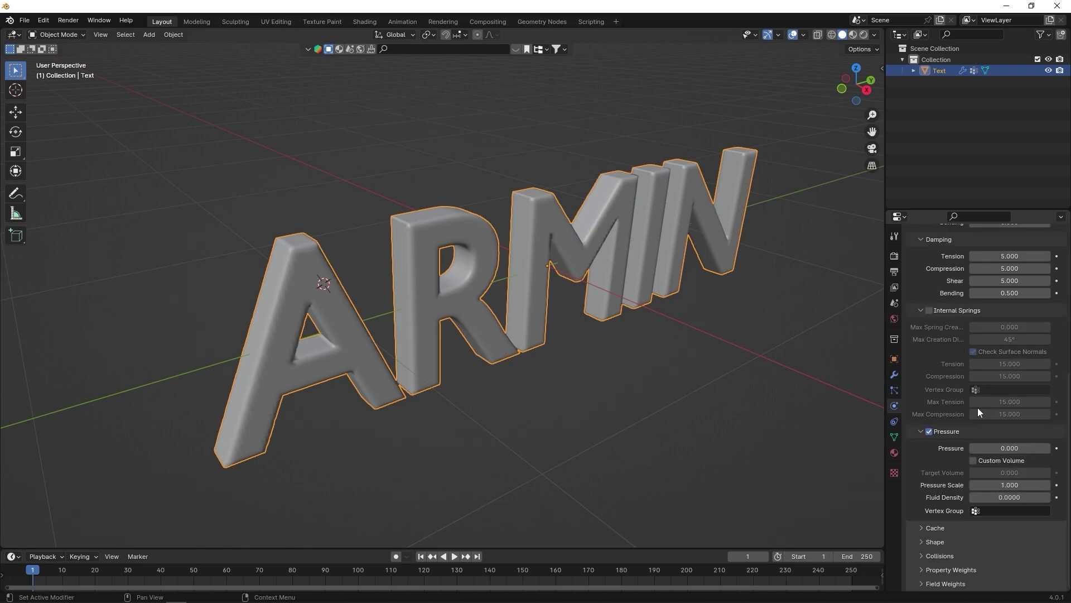
# Pin the cloth to vertex group Group and set the shrinking factor to -1.
pyautogui.click(935, 542)
pyautogui.scroll(-4, 931, 504)
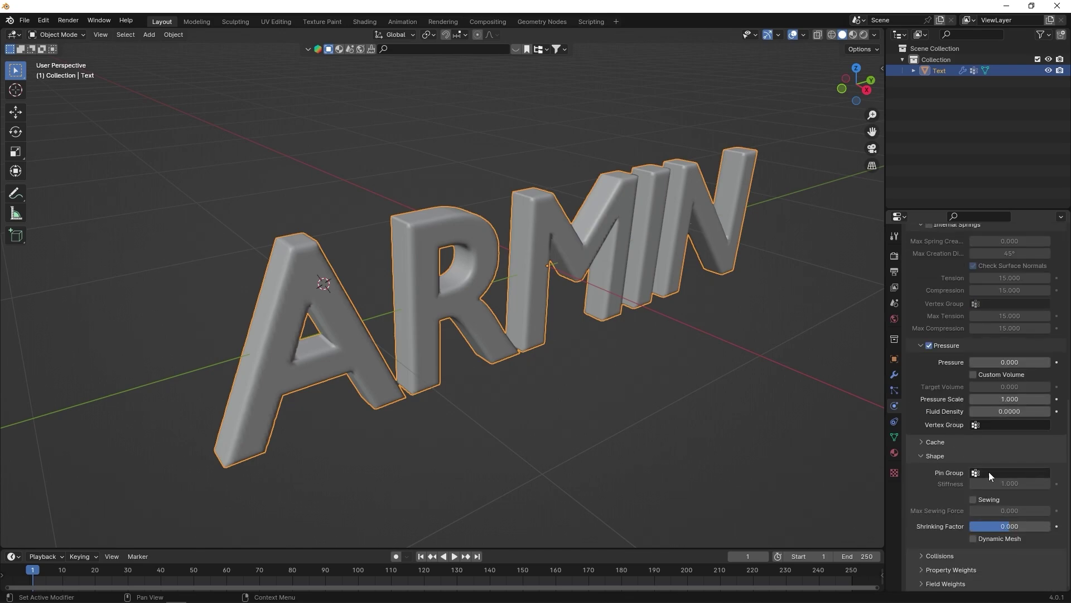
pyautogui.click(996, 473)
pyautogui.click(986, 489)
pyautogui.click(1004, 525)
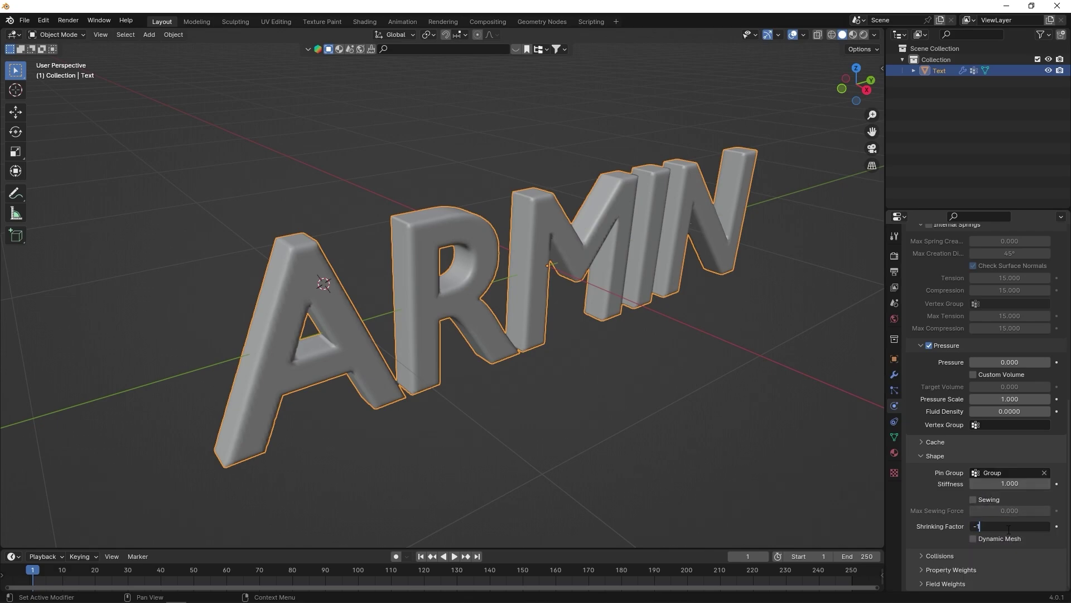
pyautogui.press('Return')
# Set the cloth pressure value to 50.
pyautogui.scroll(4, 1007, 529)
pyautogui.click(1015, 451)
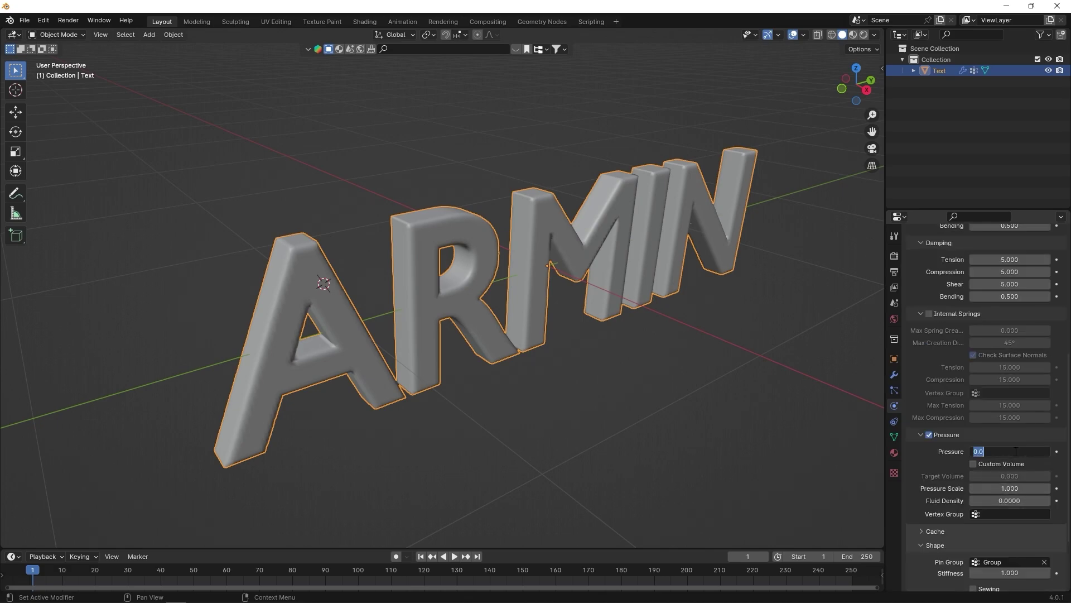
pyautogui.write('50')
pyautogui.press('Return')
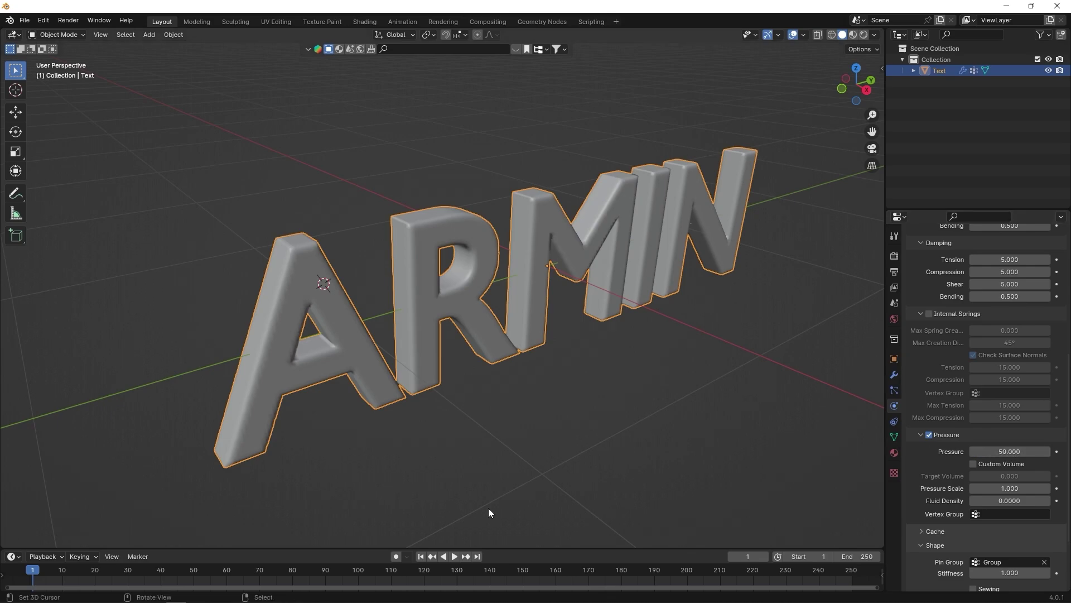
# Preview the inflation up to frame 84, then add a Subdivision Surface modifier after Cloth.
pyautogui.click(452, 557)
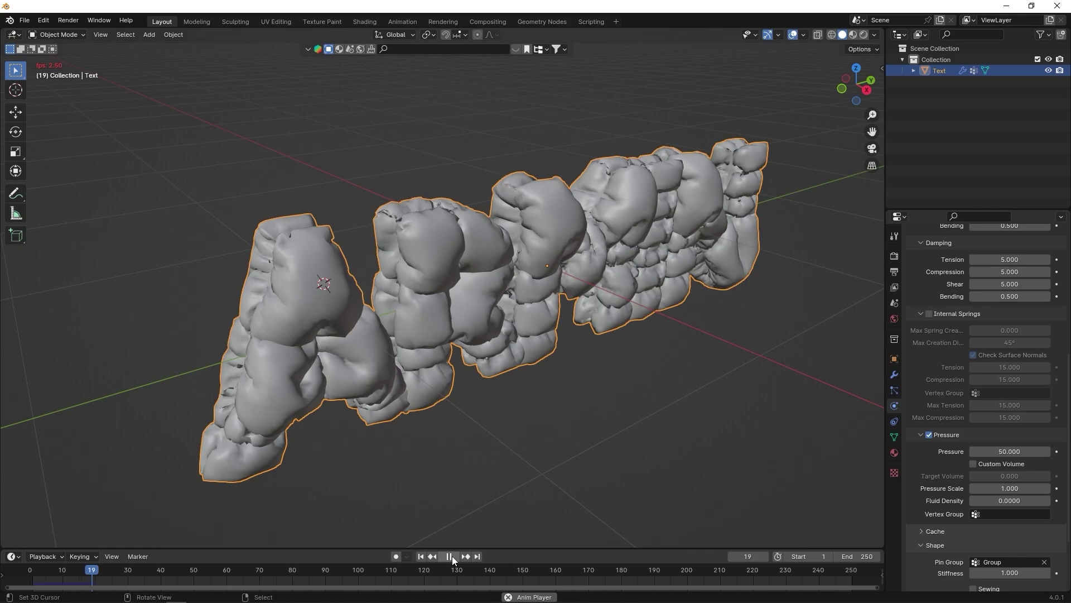
pyautogui.click(450, 556)
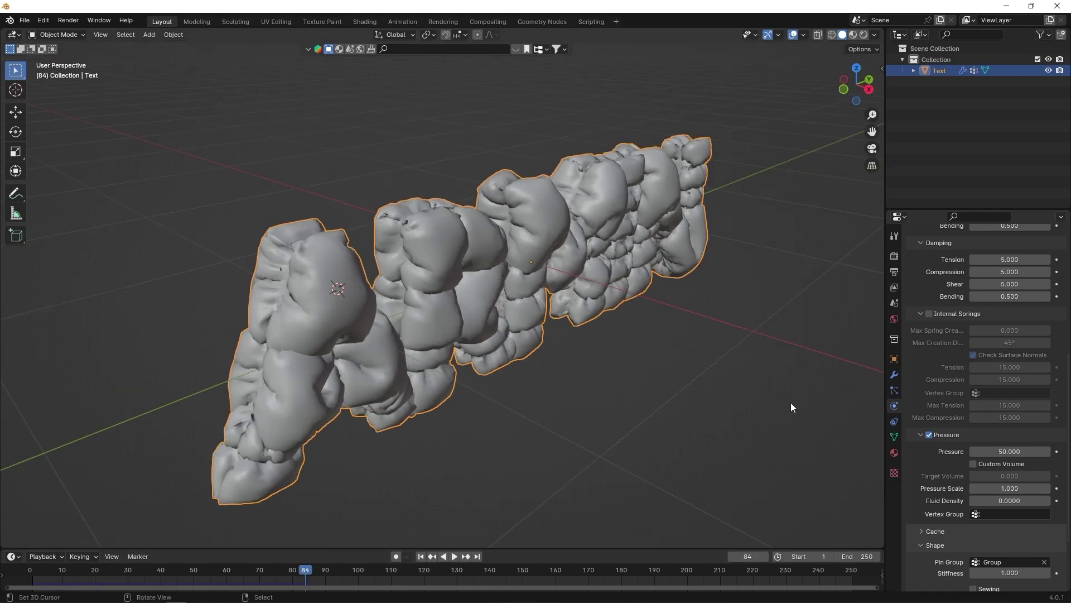
pyautogui.click(895, 375)
pyautogui.click(963, 256)
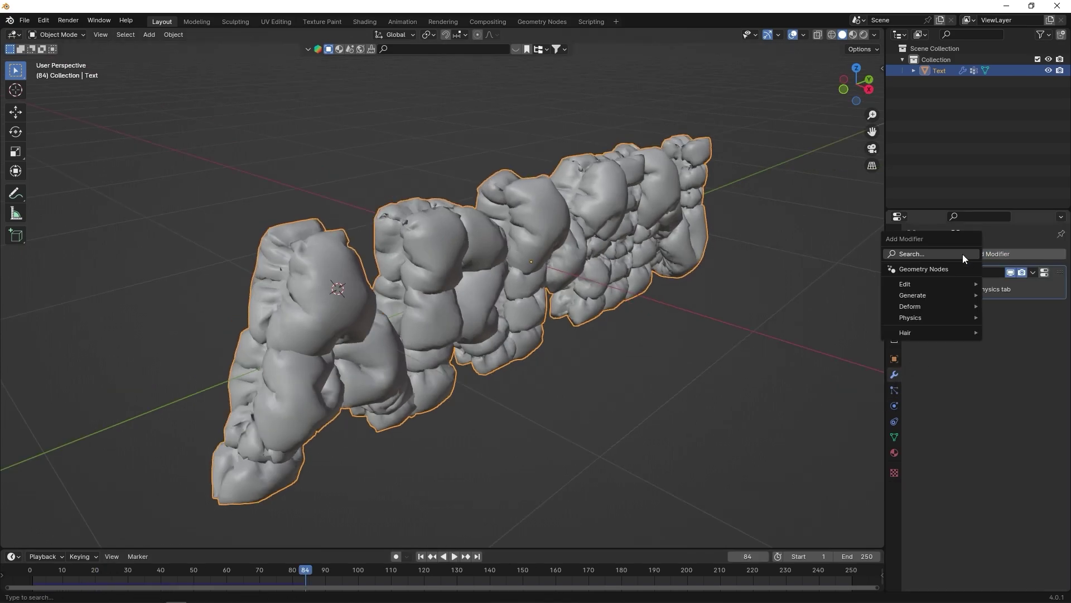
pyautogui.press('space')
pyautogui.write('sub')
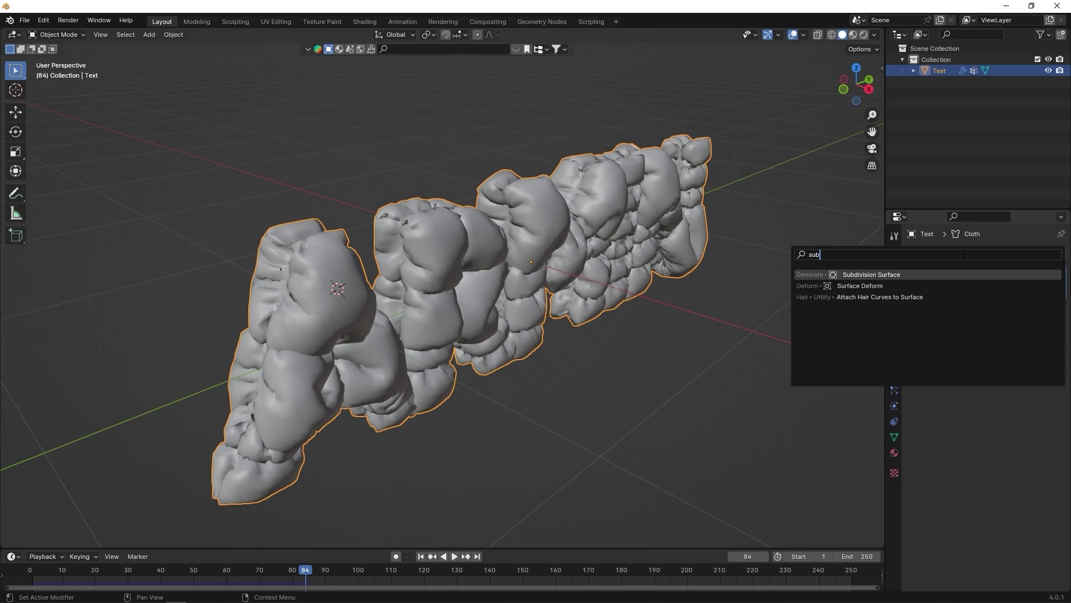
pyautogui.press('Return')
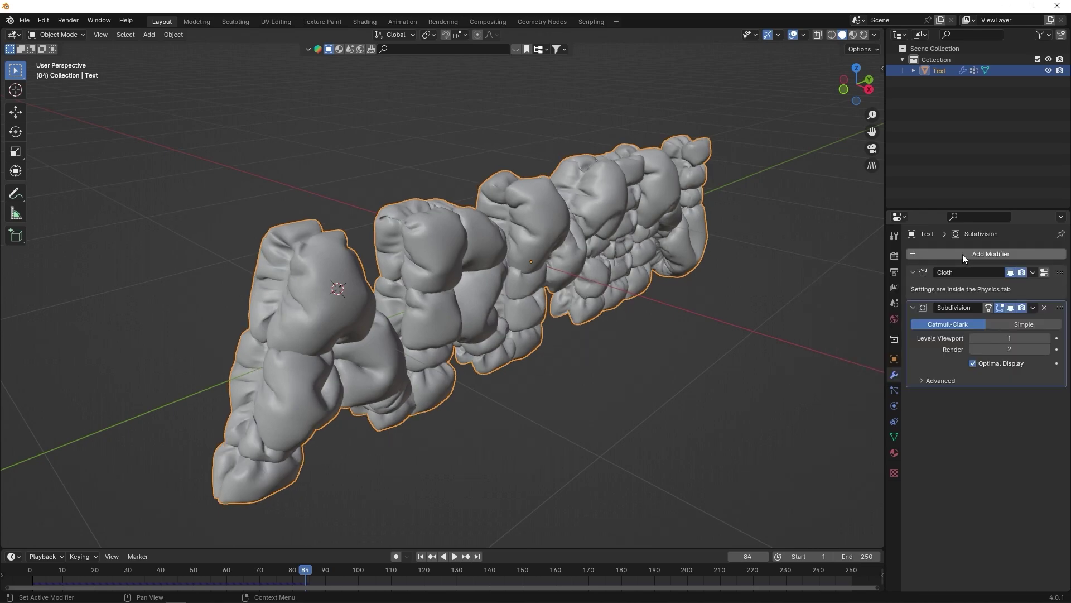
pyautogui.click(781, 301)
pyautogui.moveTo(694, 361); pyautogui.dragTo(601, 333, button='middle')
# Add a cylinder and rotate it 90° on the X axis.
pyautogui.hotkey('shift', 'a')
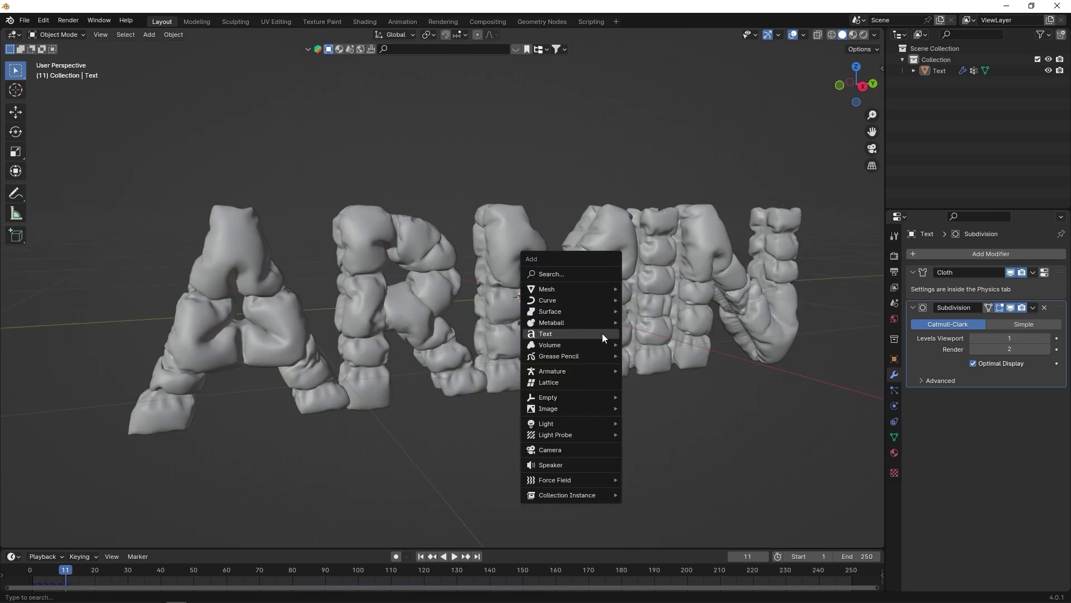
pyautogui.moveTo(566, 289)
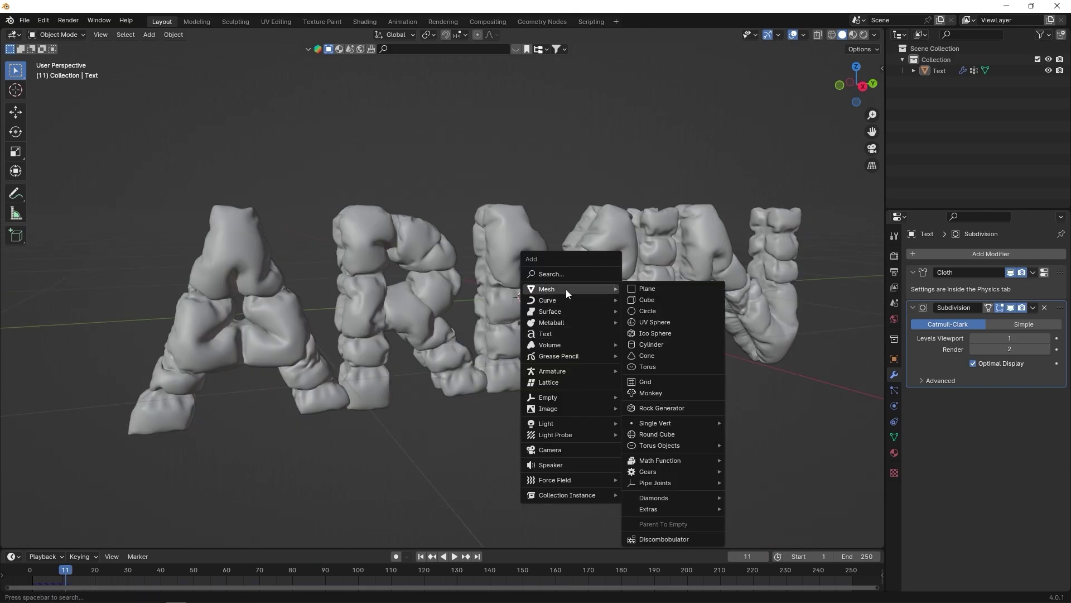
pyautogui.click(658, 345)
pyautogui.press('r')
pyautogui.press('x')
pyautogui.press('9')
pyautogui.press('0')
pyautogui.press('Return')
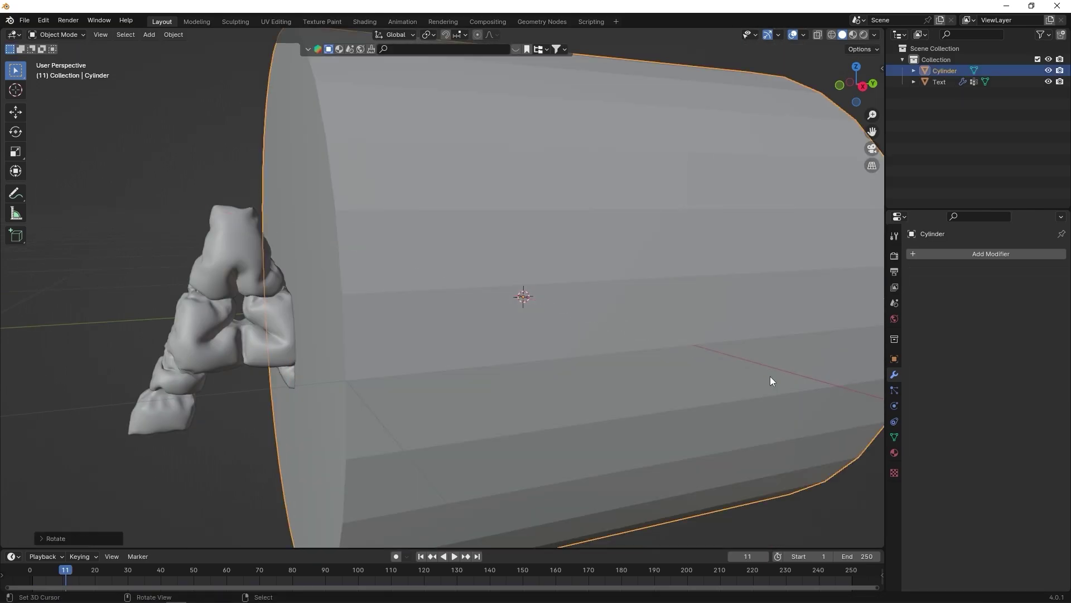
# Flatten the cylinder along Y into a thin disc, shrink it, and move it left of the text.
pyautogui.scroll(-5, 770, 376)
pyautogui.press('s')
pyautogui.press('y')
pyautogui.click(505, 294)
pyautogui.press('s')
pyautogui.click(620, 308)
pyautogui.press('g')
pyautogui.press('y')
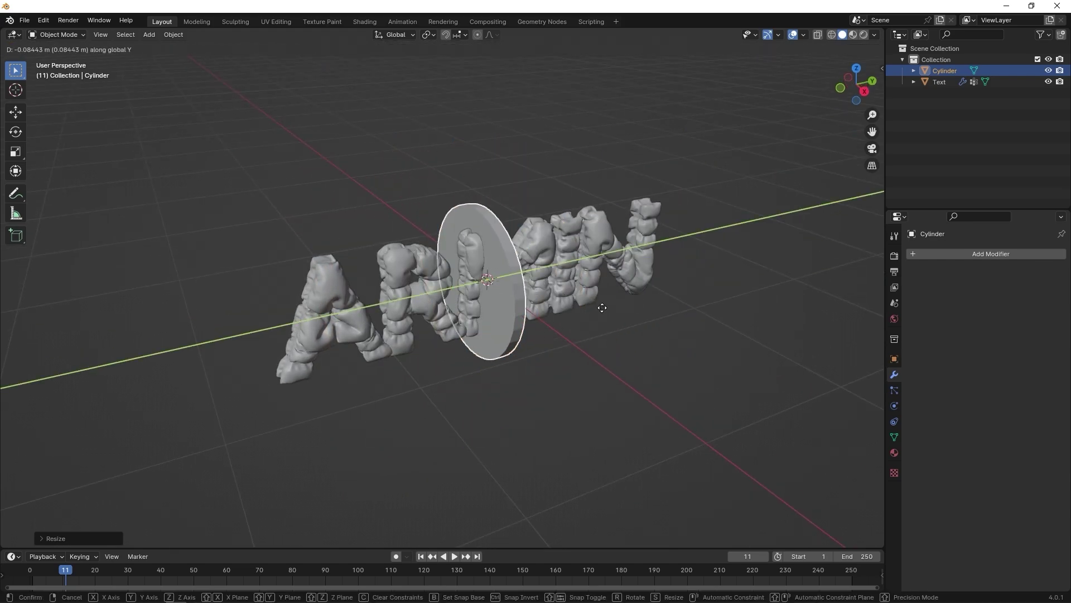
pyautogui.click(284, 341)
# Rewind to the first frame and set the animation end frame to 150.
pyautogui.moveTo(56, 570); pyautogui.dragTo(33, 567)
pyautogui.press('space')
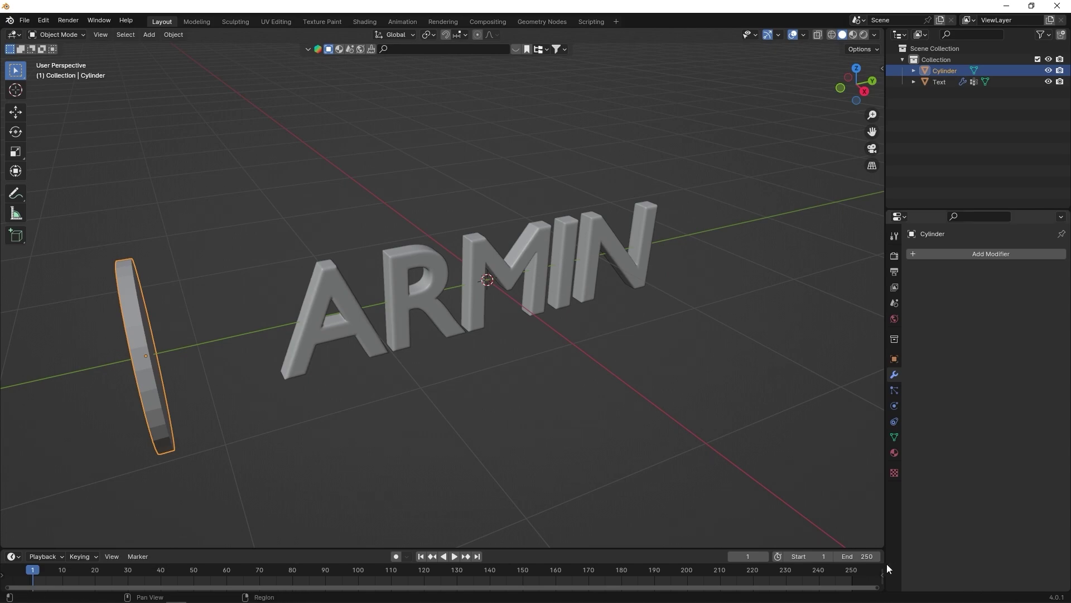
pyautogui.click(863, 557)
pyautogui.write('150')
pyautogui.press('Return')
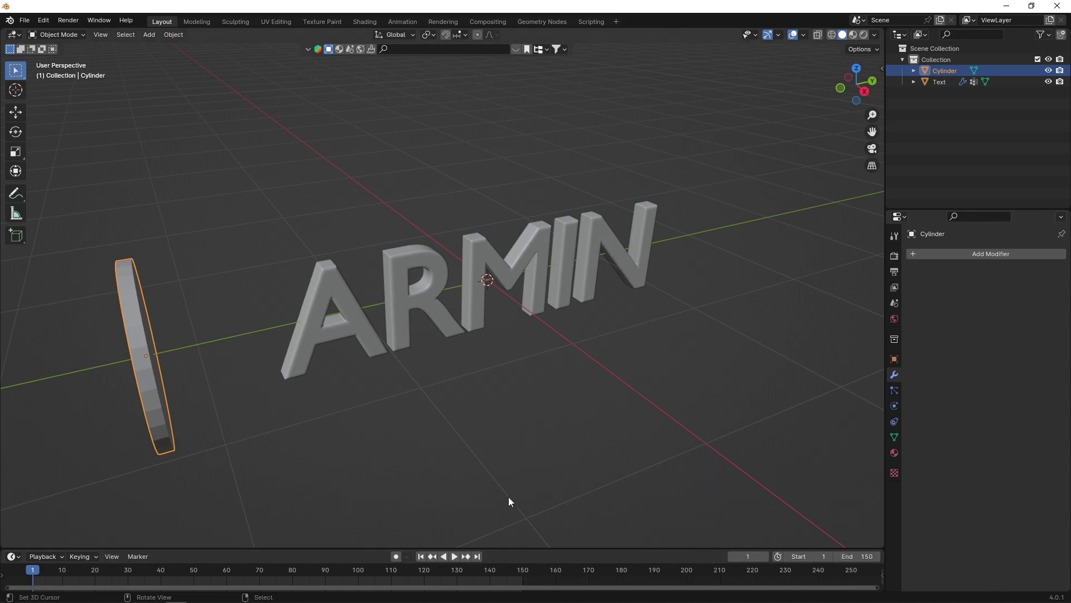
# In Right Ortho view, move the cylinder along Y to just left of ARMIN at frame 1.
pyautogui.press('KP_3')
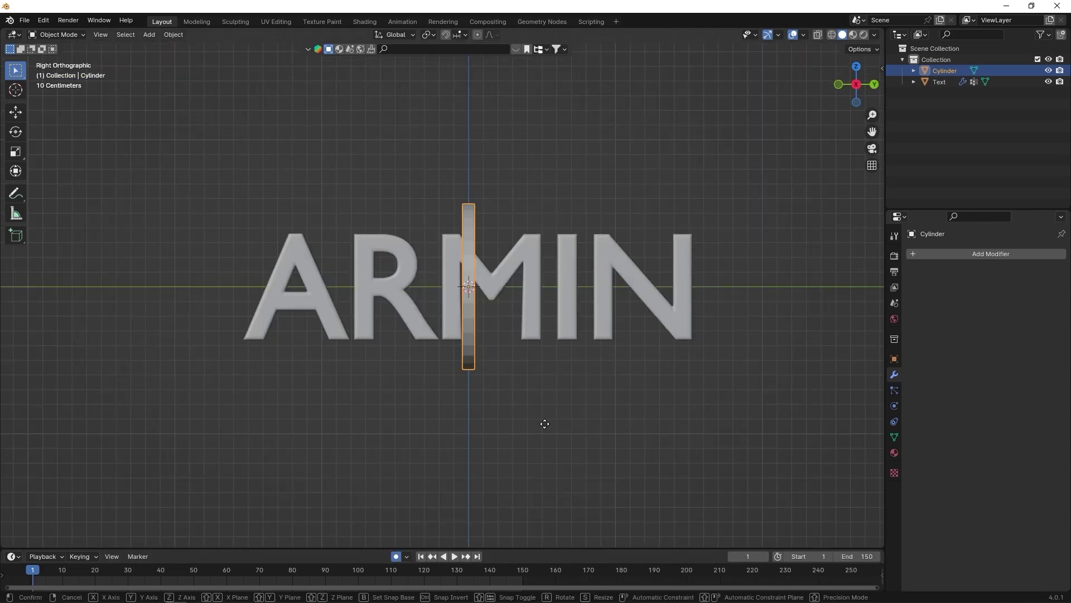
pyautogui.press('g')
pyautogui.press('y')
pyautogui.click(299, 435)
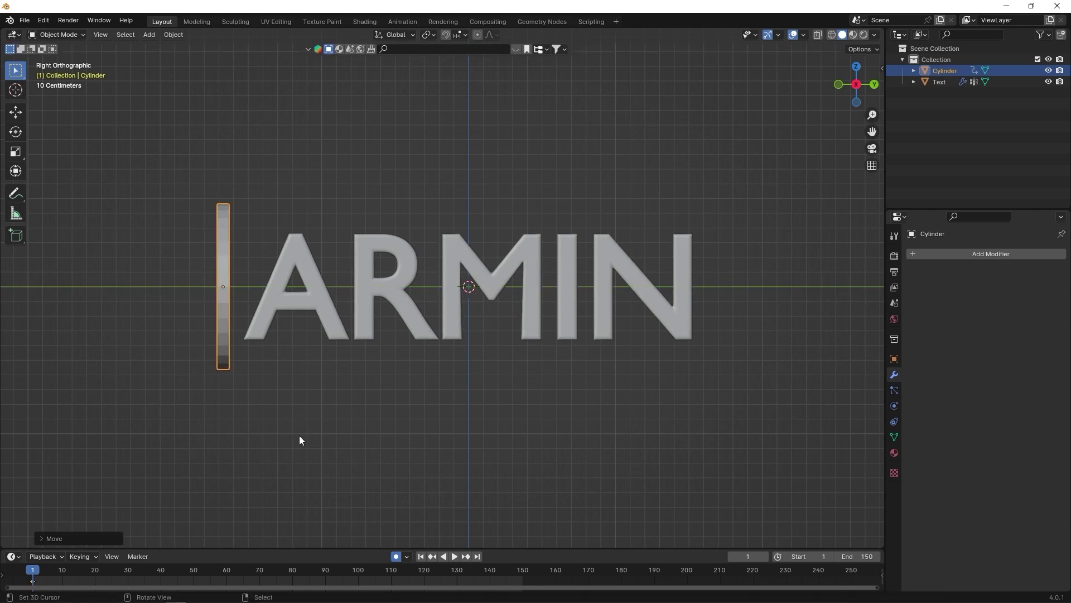
# At frame 150, move the cylinder along Y past the right end of the letters.
pyautogui.hotkey('shift', 'Right')
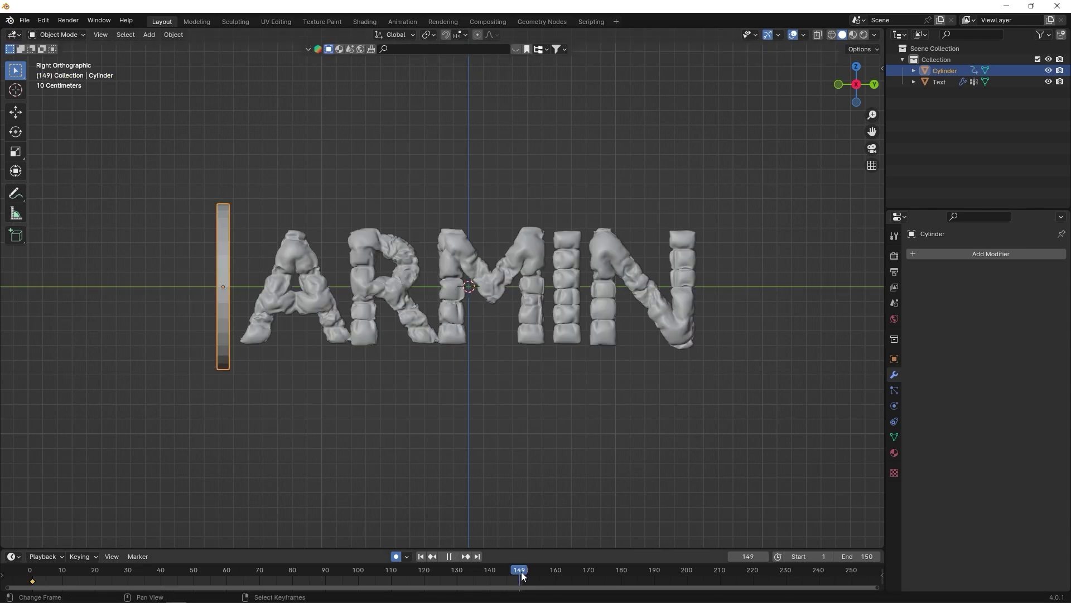
pyautogui.press('g')
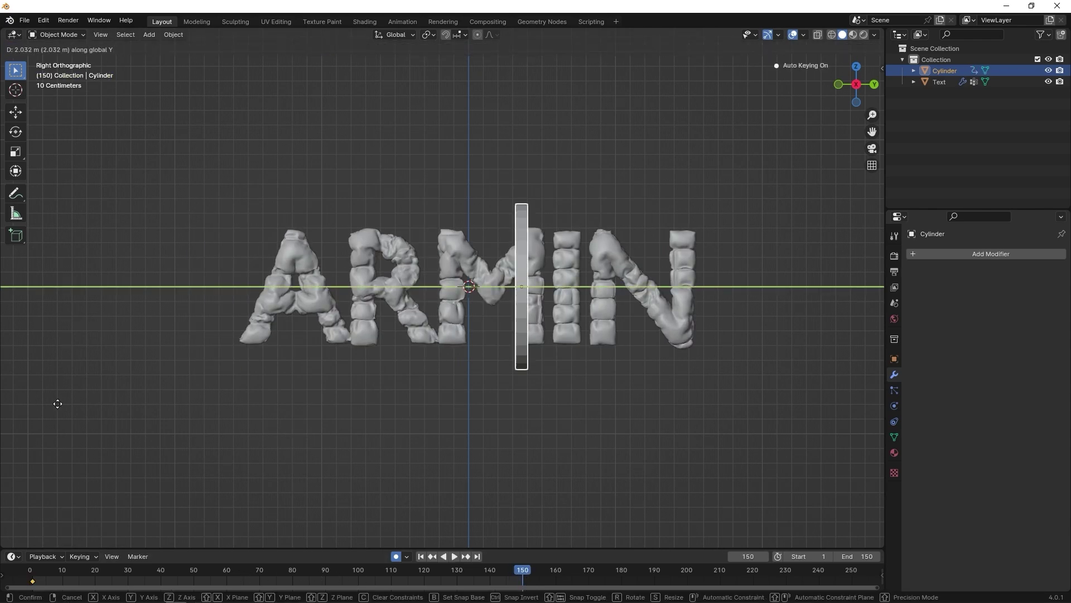
pyautogui.click(206, 416)
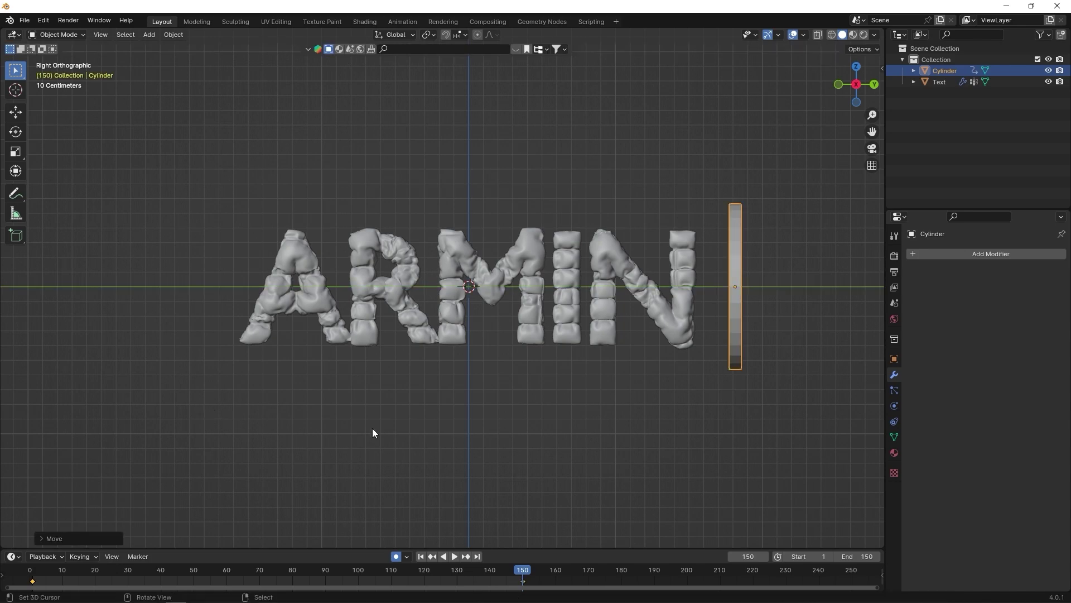
pyautogui.click(480, 293)
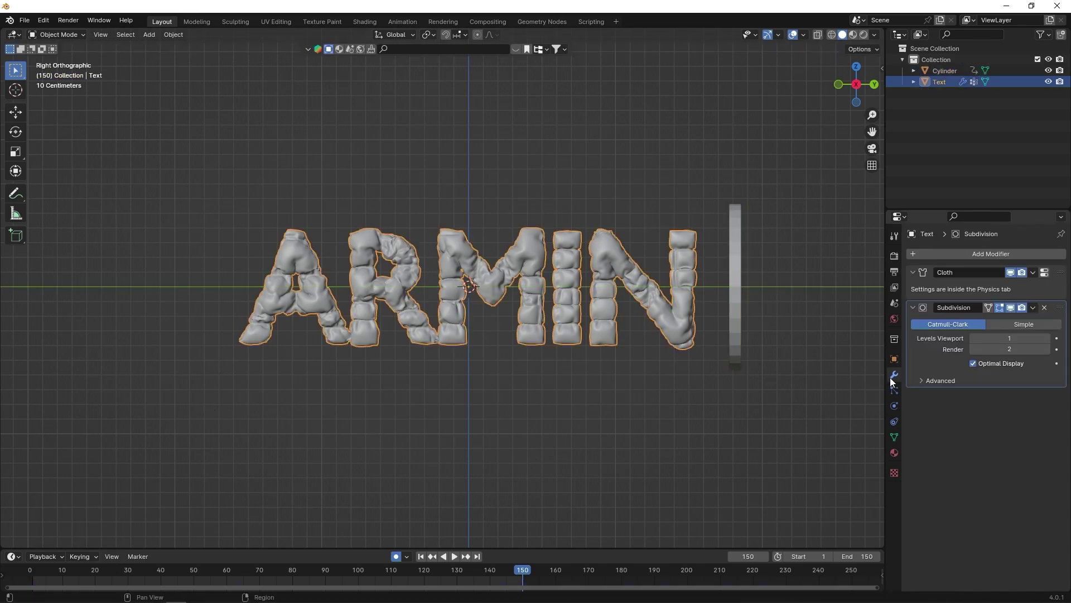
# Hide the text's cloth in the viewport and play the cylinder sweep from frame 1.
pyautogui.click(1010, 272)
pyautogui.click(620, 383)
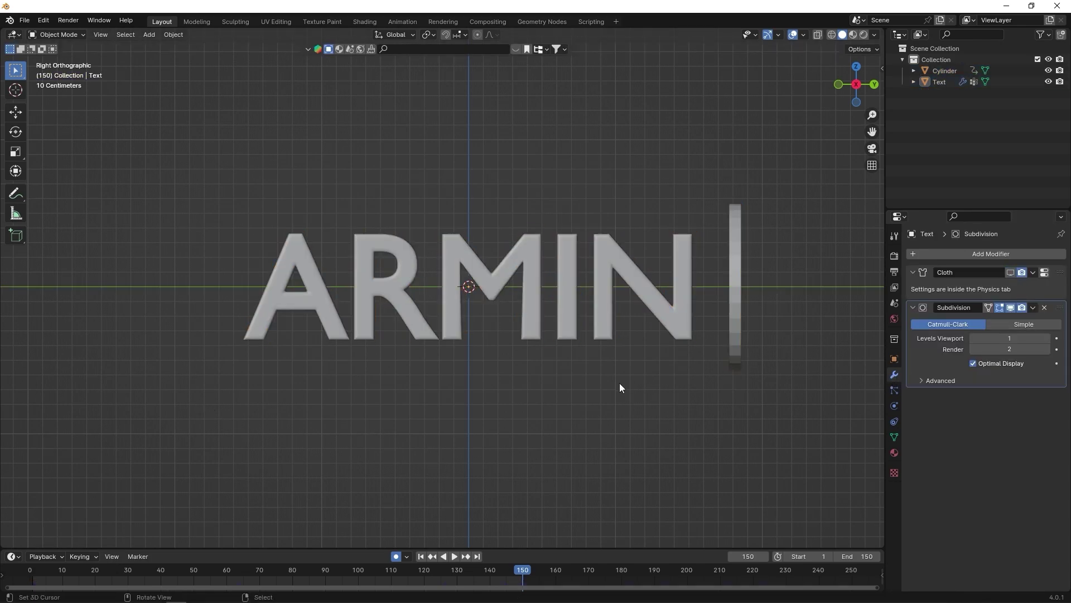
pyautogui.click(421, 556)
pyautogui.click(455, 556)
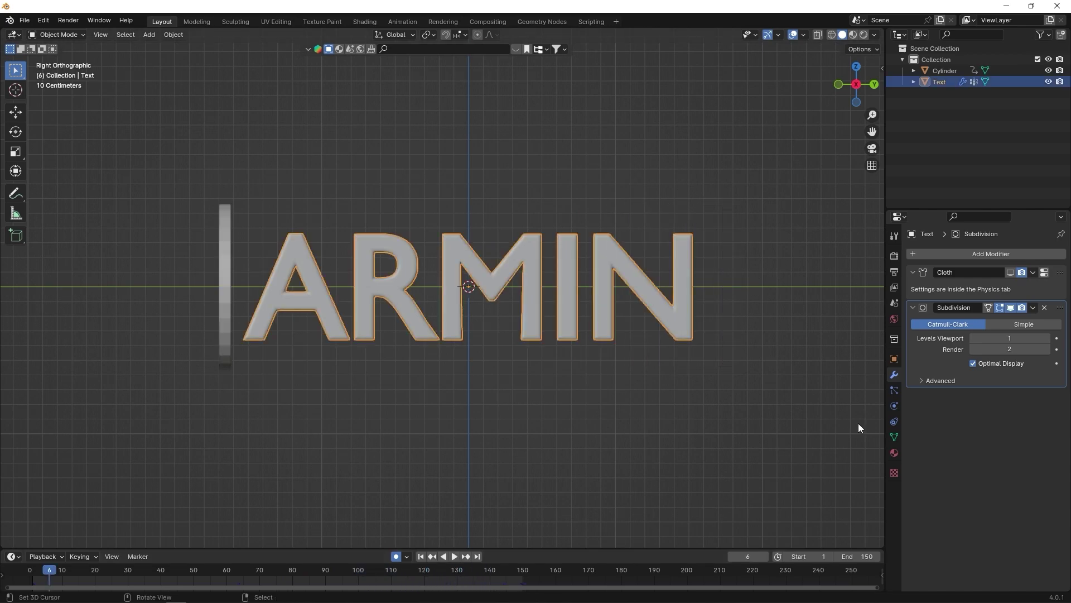
# Enable Dynamic Paint on the ARMIN text, placed above Cloth, and add a canvas.
pyautogui.click(893, 405)
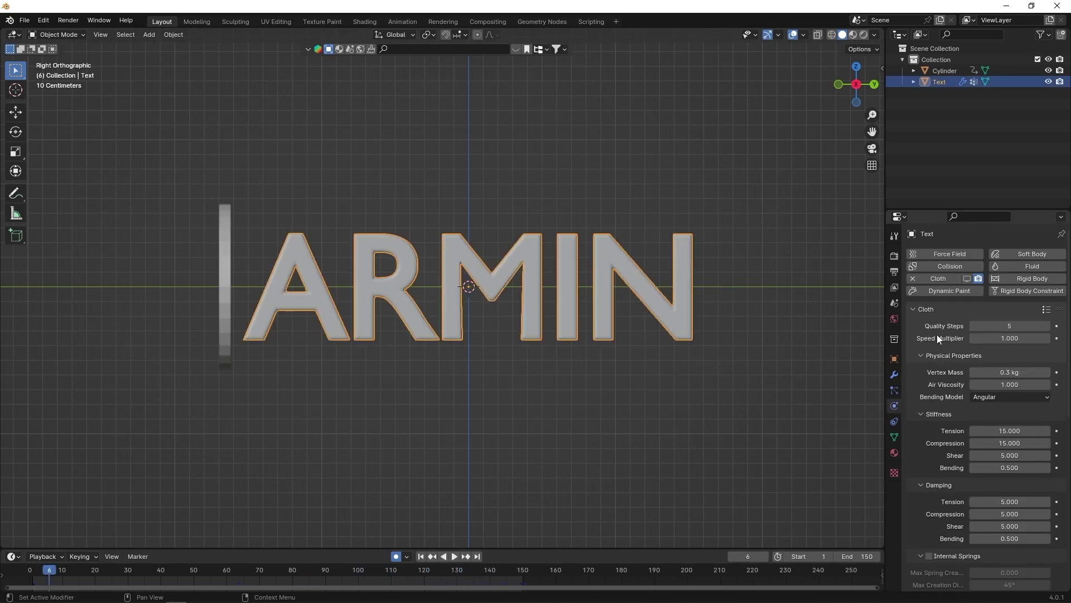
pyautogui.click(957, 290)
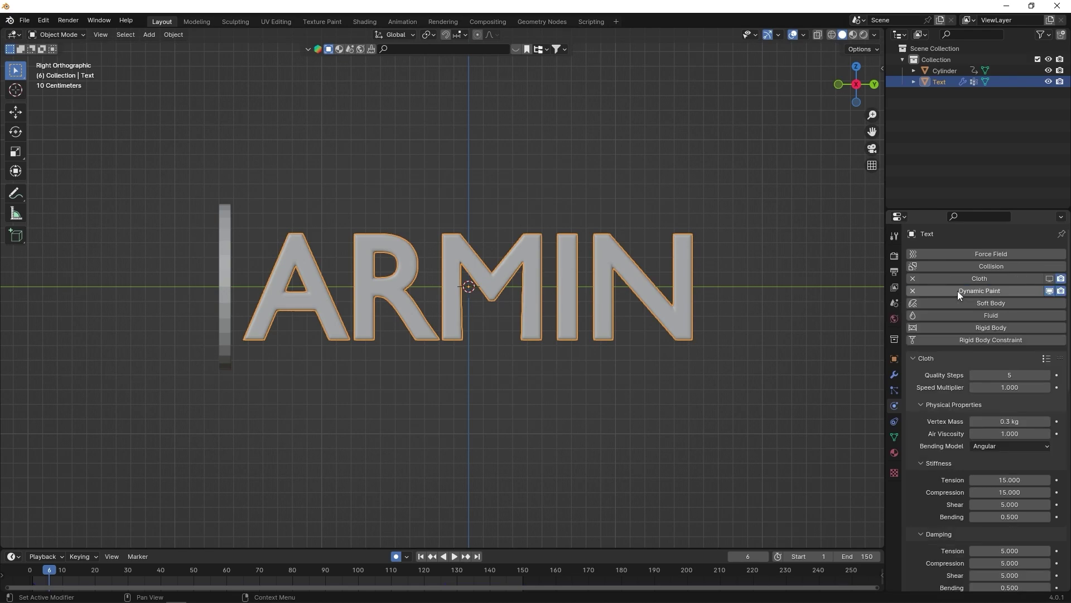
pyautogui.click(916, 358)
pyautogui.moveTo(1059, 369); pyautogui.dragTo(1059, 357)
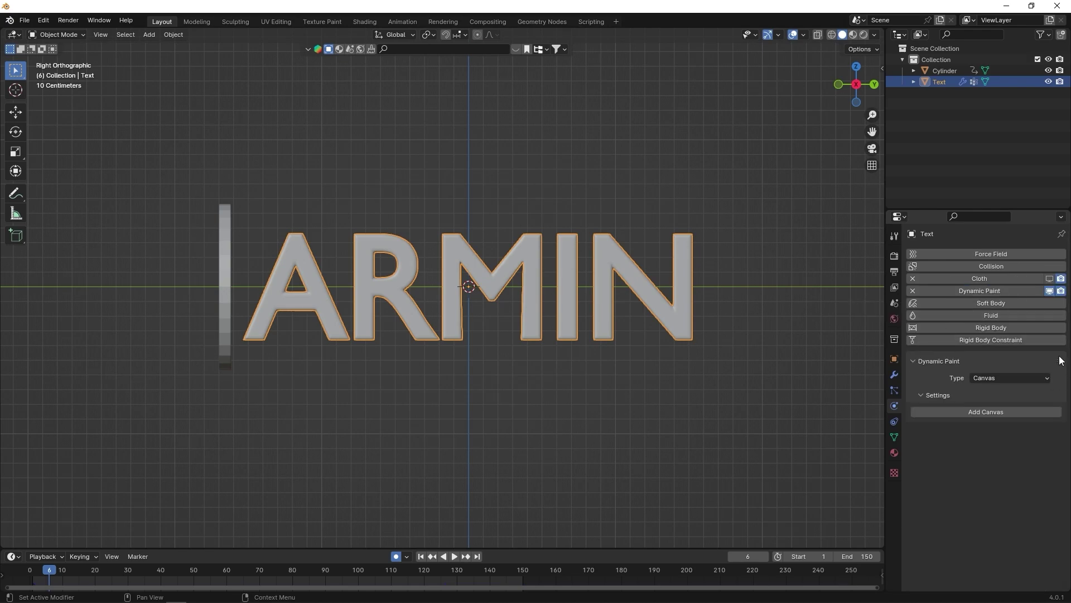
pyautogui.click(1003, 408)
# Set the canvas surface type to Weight and add the dp_weight output vertex group.
pyautogui.scroll(-4, 986, 406)
pyautogui.click(1002, 437)
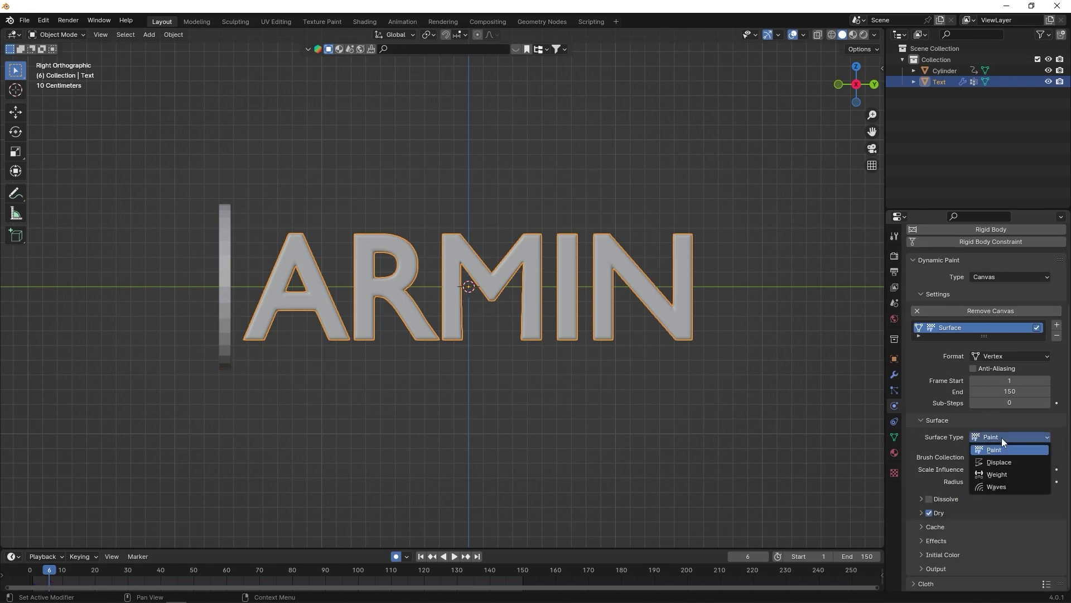
pyautogui.click(999, 472)
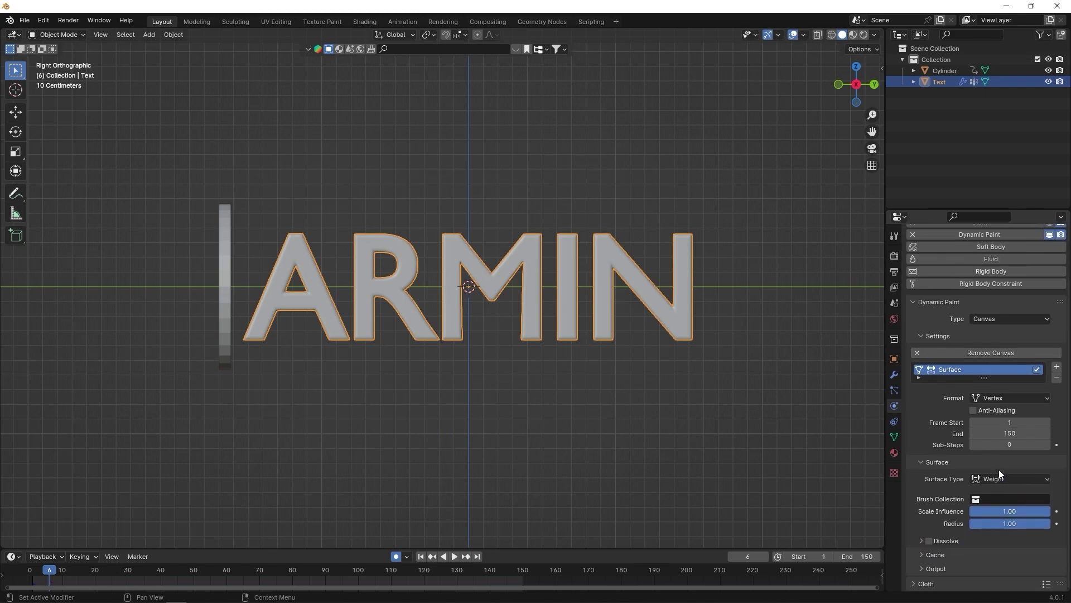
pyautogui.click(949, 569)
pyautogui.scroll(-1, 990, 550)
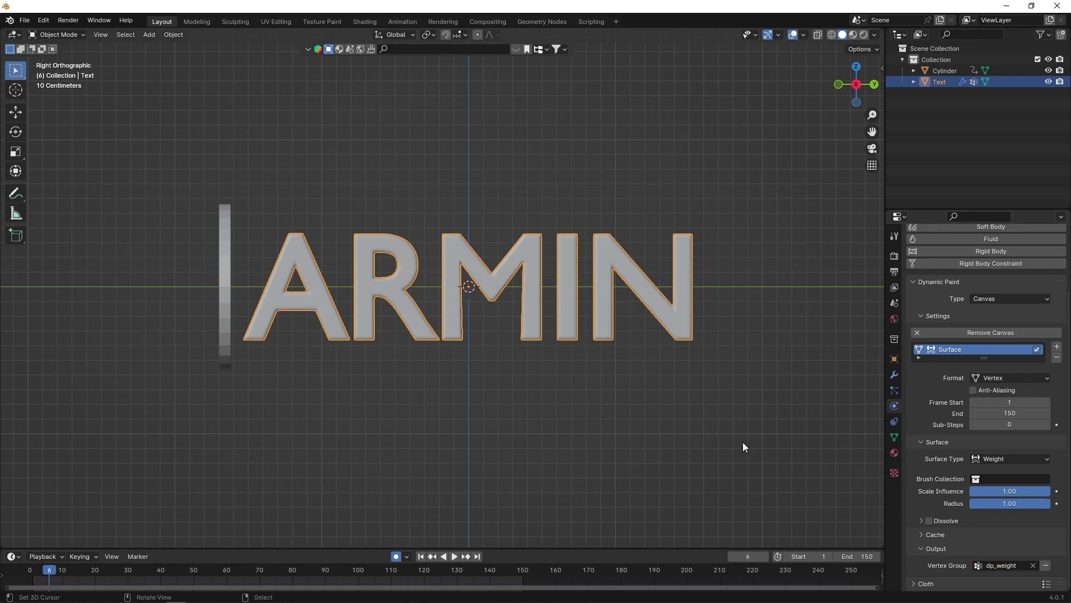
pyautogui.click(226, 254)
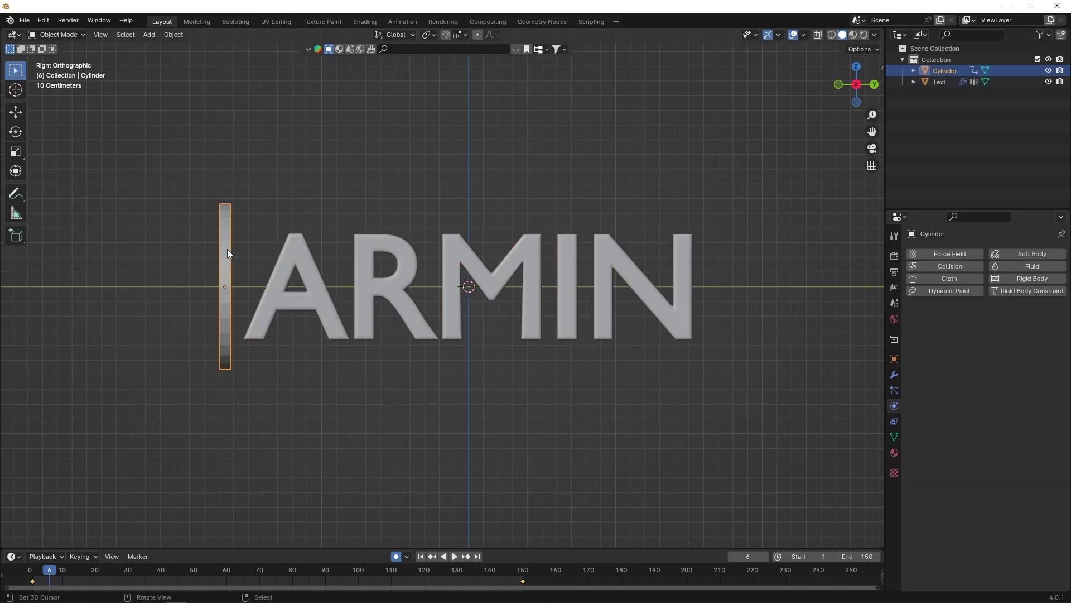
# Make the cylinder a Dynamic Paint brush with Proximity as its paint source.
pyautogui.click(965, 292)
pyautogui.click(998, 374)
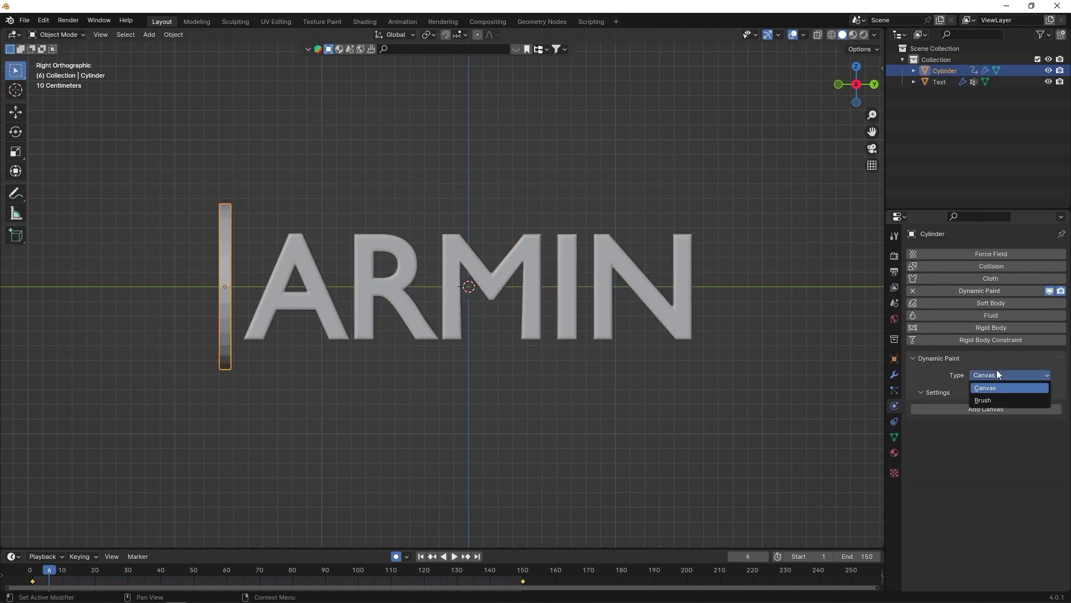
pyautogui.click(985, 400)
pyautogui.click(988, 410)
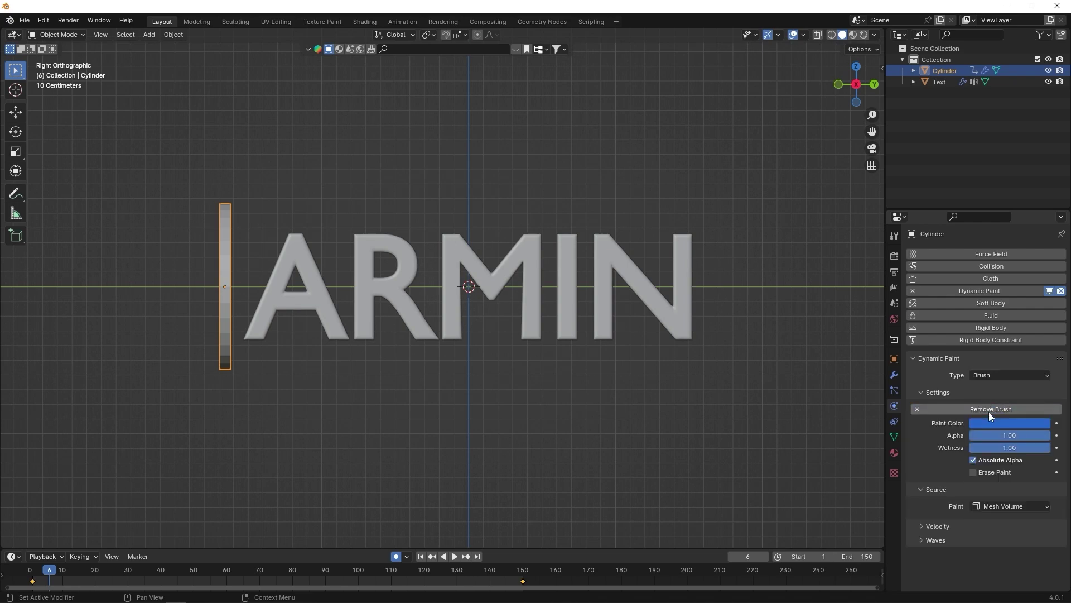
pyautogui.click(1011, 505)
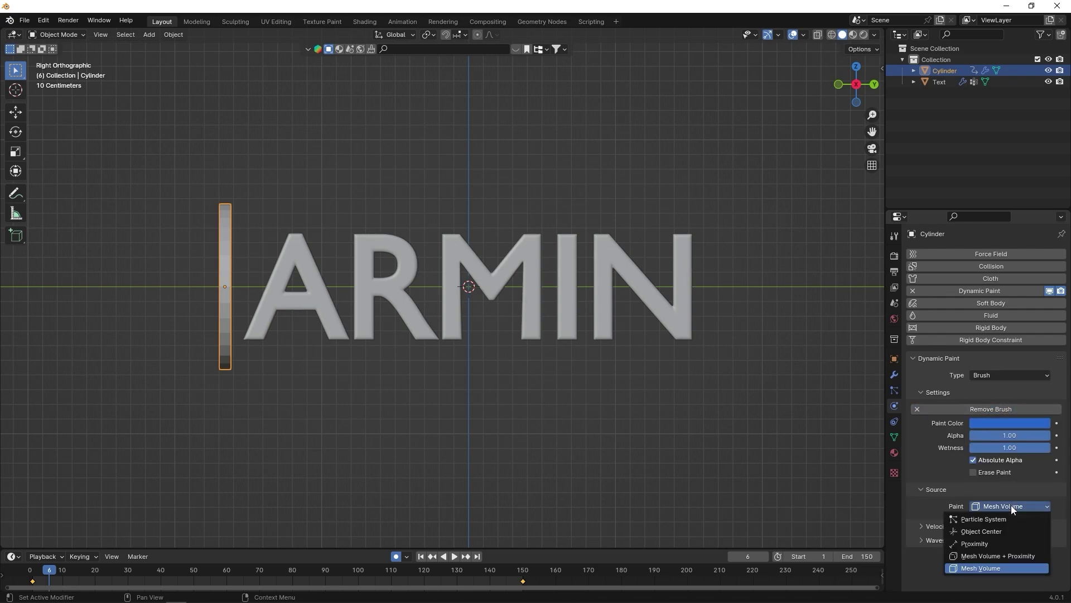
pyautogui.click(974, 541)
# Select the ARMIN text and display its modifier stack.
pyautogui.keyDown('alt'); pyautogui.scroll(6, 530, 469); pyautogui.keyUp('alt')
pyautogui.rightClick(530, 468)
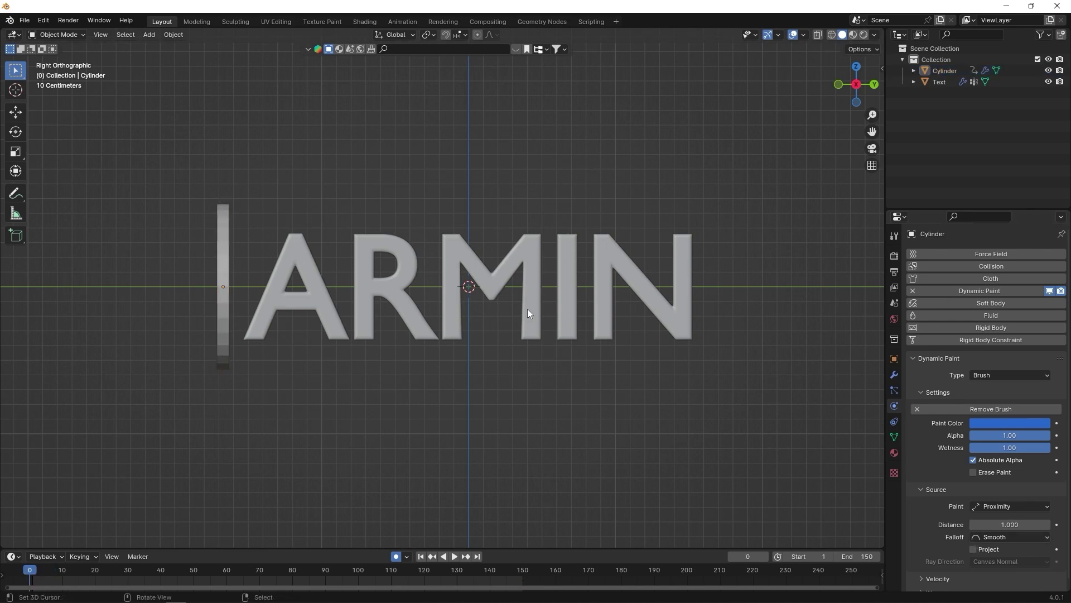
pyautogui.click(529, 313)
pyautogui.click(915, 360)
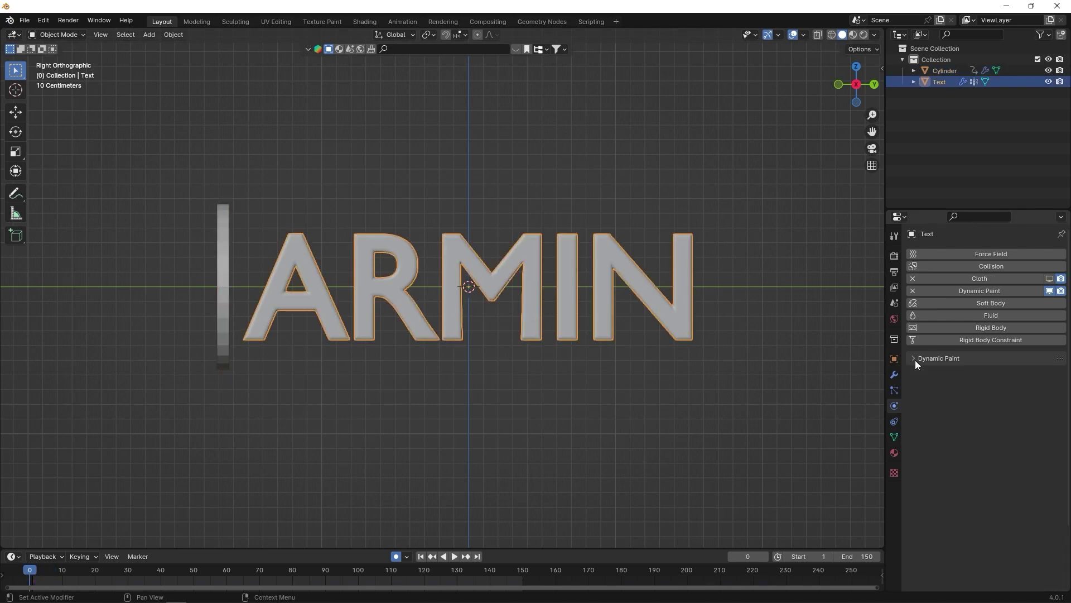
pyautogui.click(895, 375)
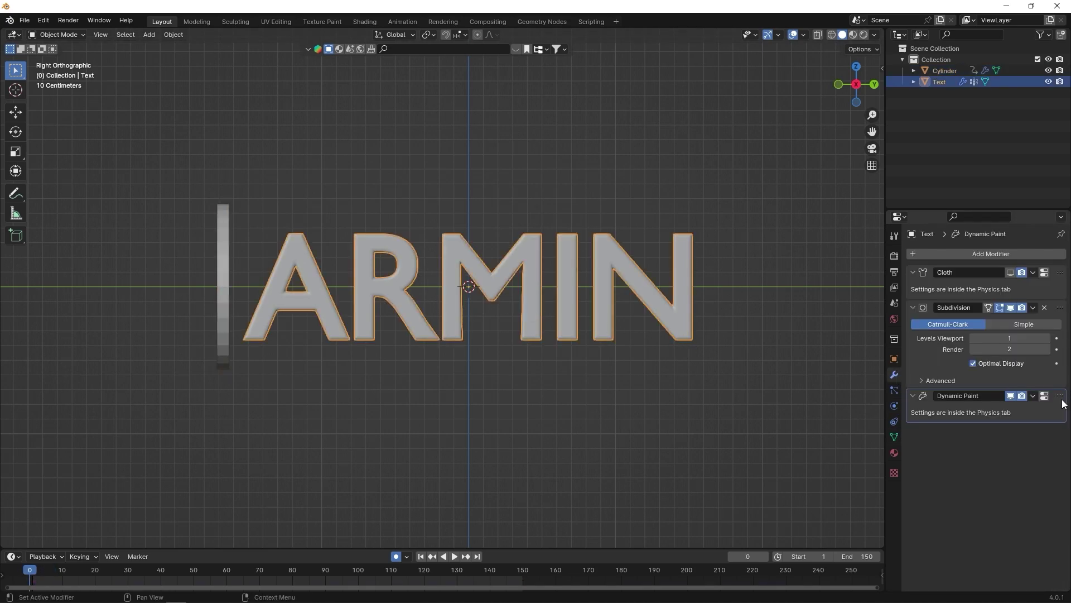
# Move Dynamic Paint to the top of the stack and drive cloth pressure with dp_weight.
pyautogui.moveTo(1060, 397); pyautogui.dragTo(1048, 269)
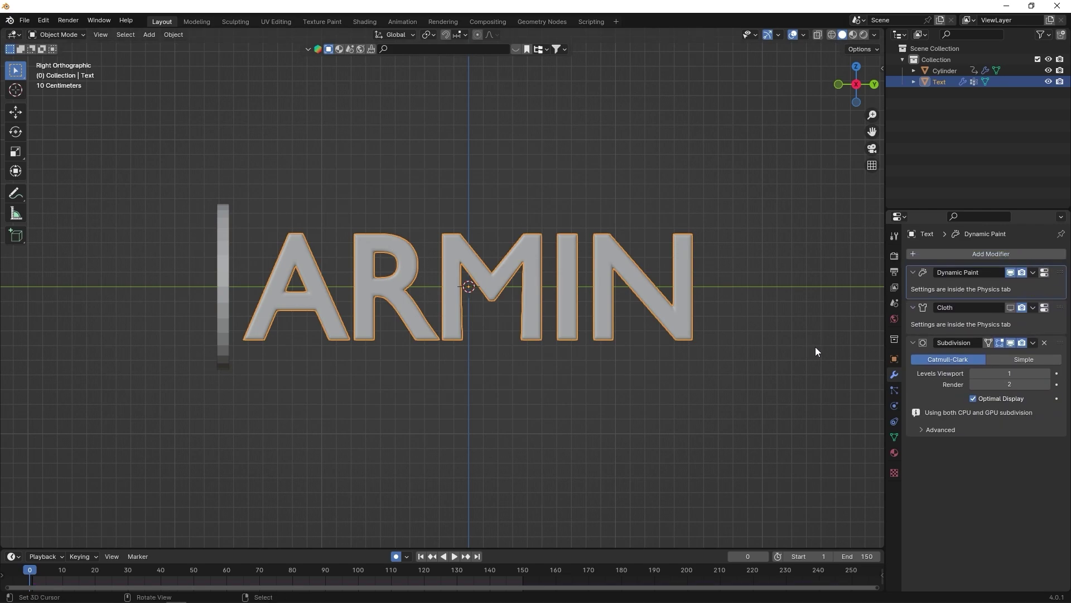
pyautogui.click(894, 407)
pyautogui.click(926, 373)
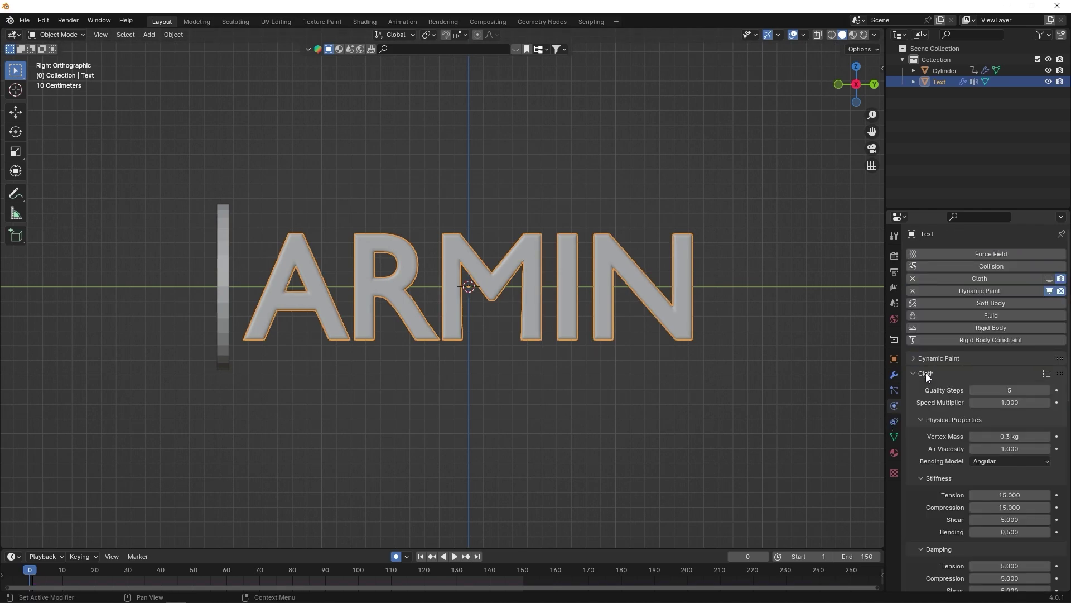
pyautogui.scroll(-12, 938, 483)
pyautogui.scroll(-3, 938, 483)
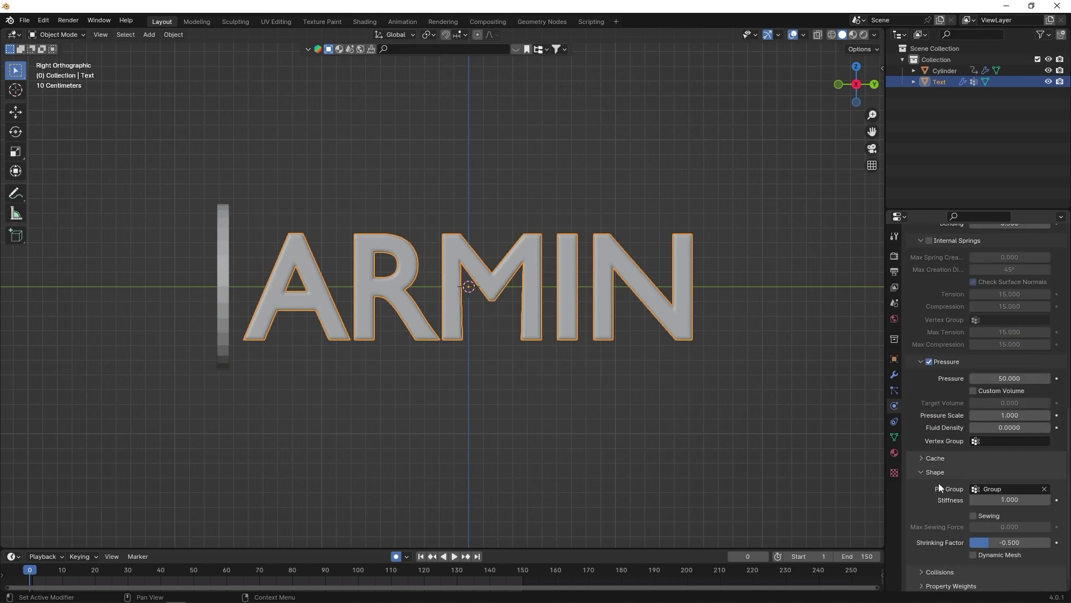
pyautogui.click(1003, 440)
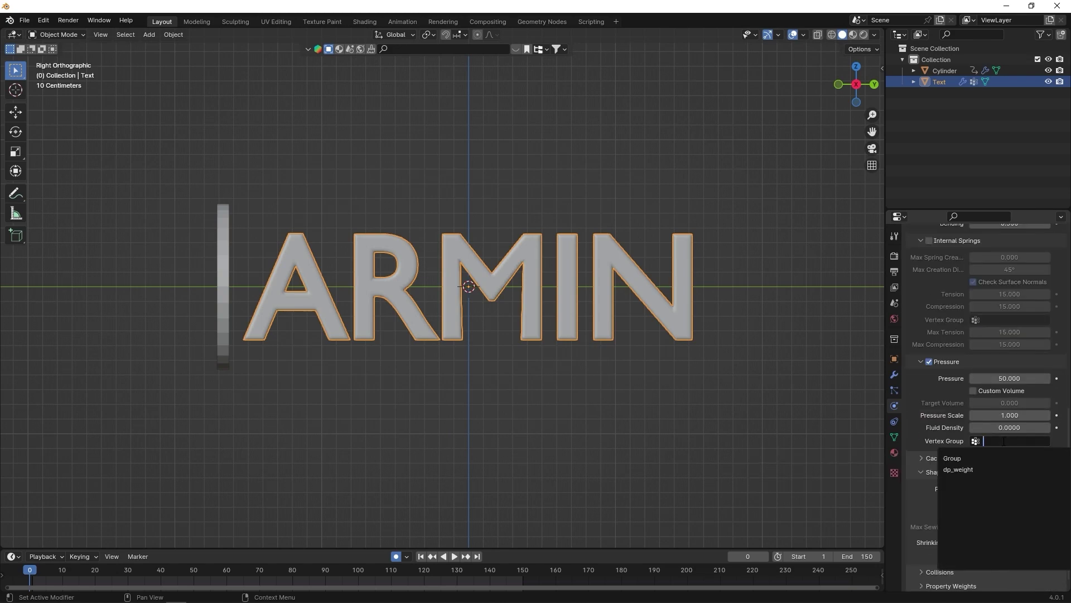
pyautogui.click(979, 469)
# Turn the Cloth modifier's viewport display back on.
pyautogui.scroll(15, 978, 466)
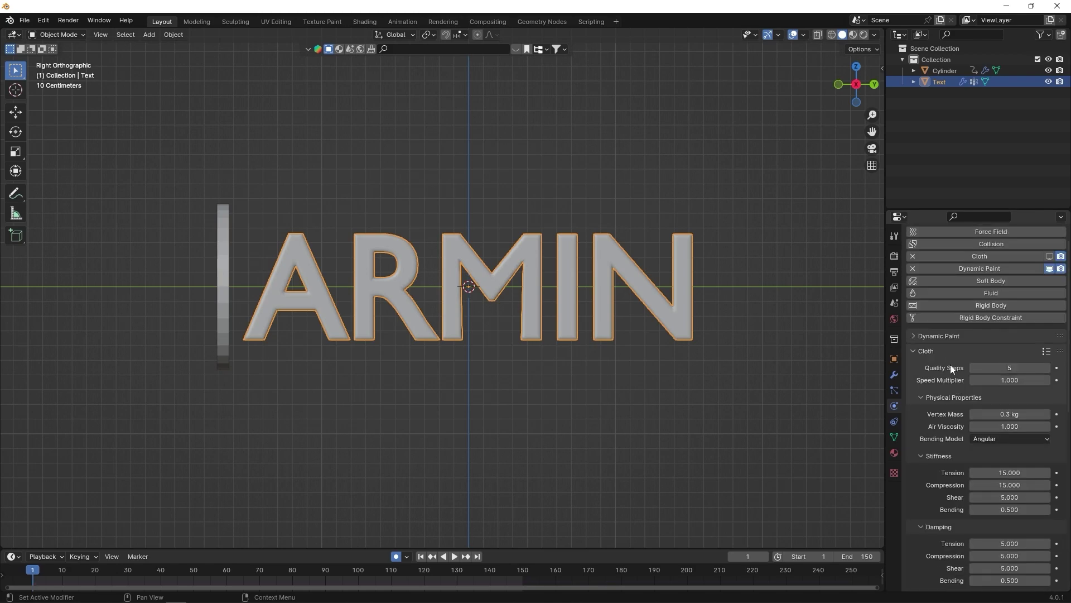
pyautogui.click(894, 375)
pyautogui.click(1010, 308)
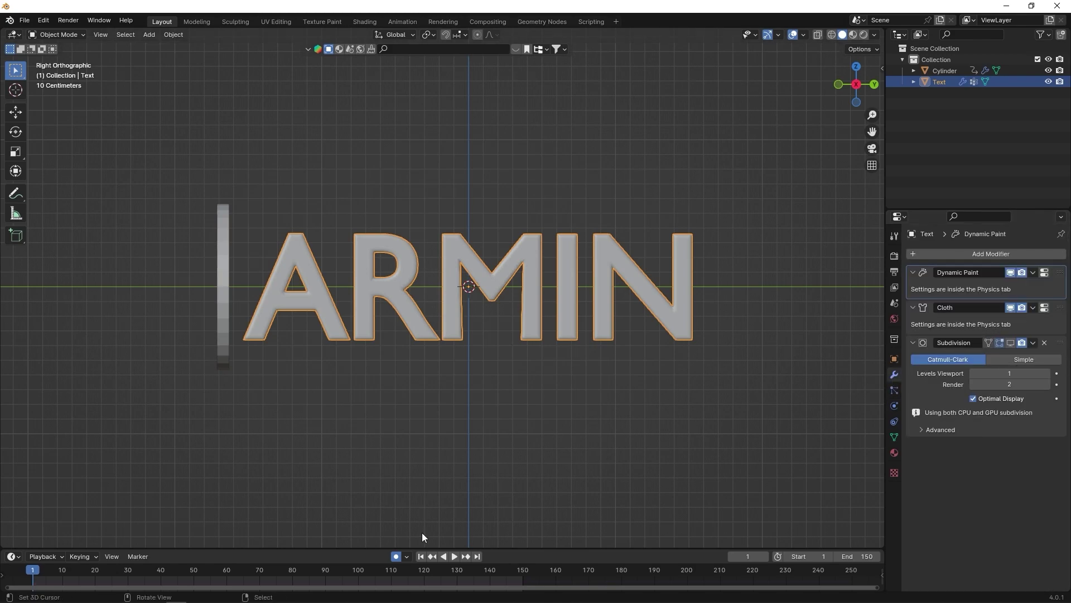
# Play the animation to frame 43, then view the ARMIN text in Weight Paint mode.
pyautogui.click(452, 557)
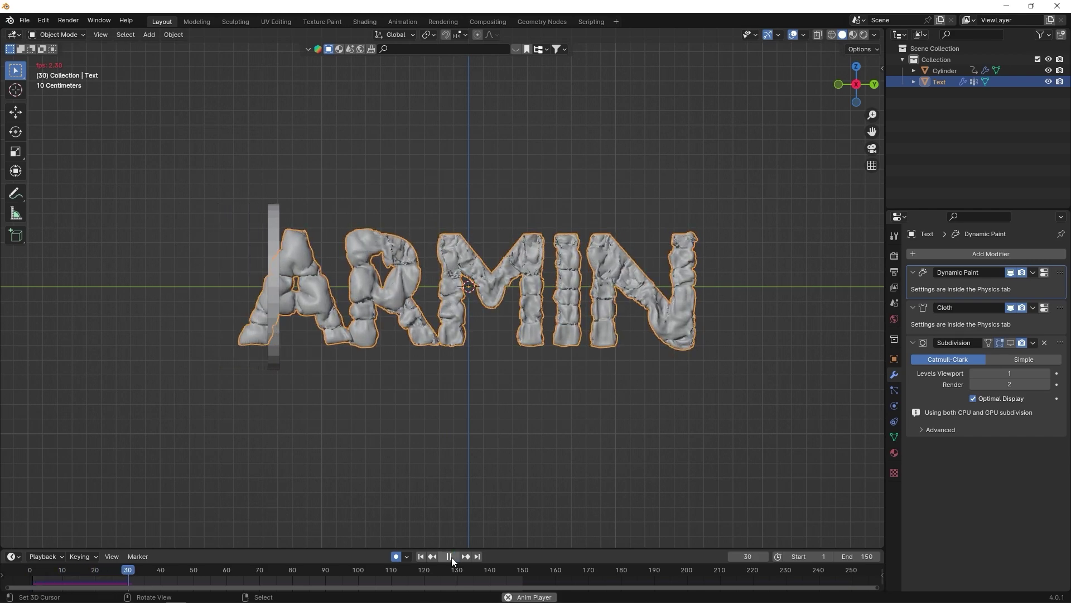
pyautogui.click(449, 557)
pyautogui.click(451, 358)
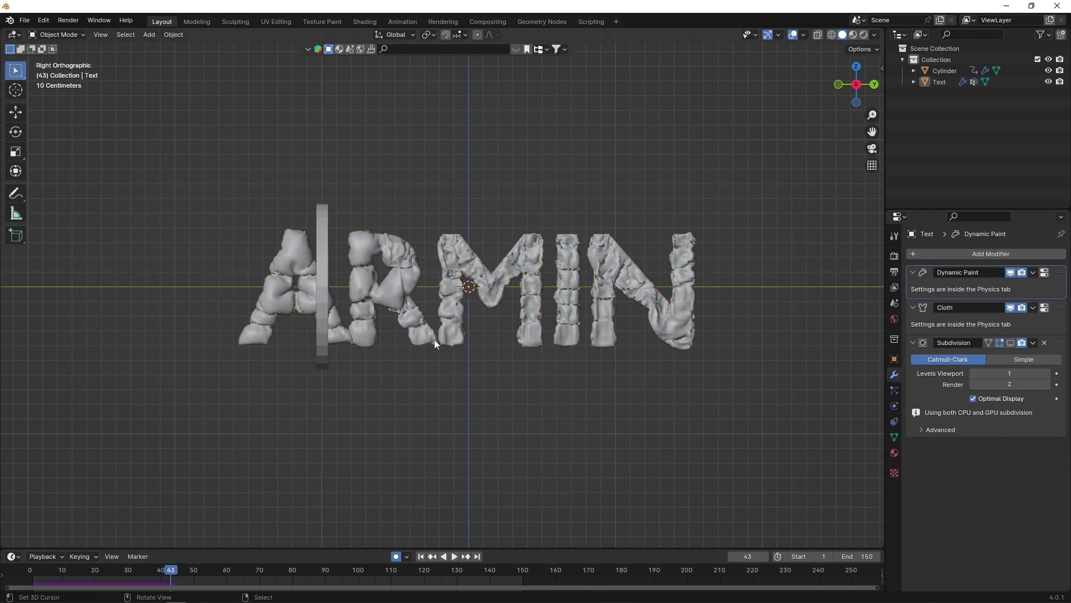
pyautogui.click(434, 339)
pyautogui.click(634, 379)
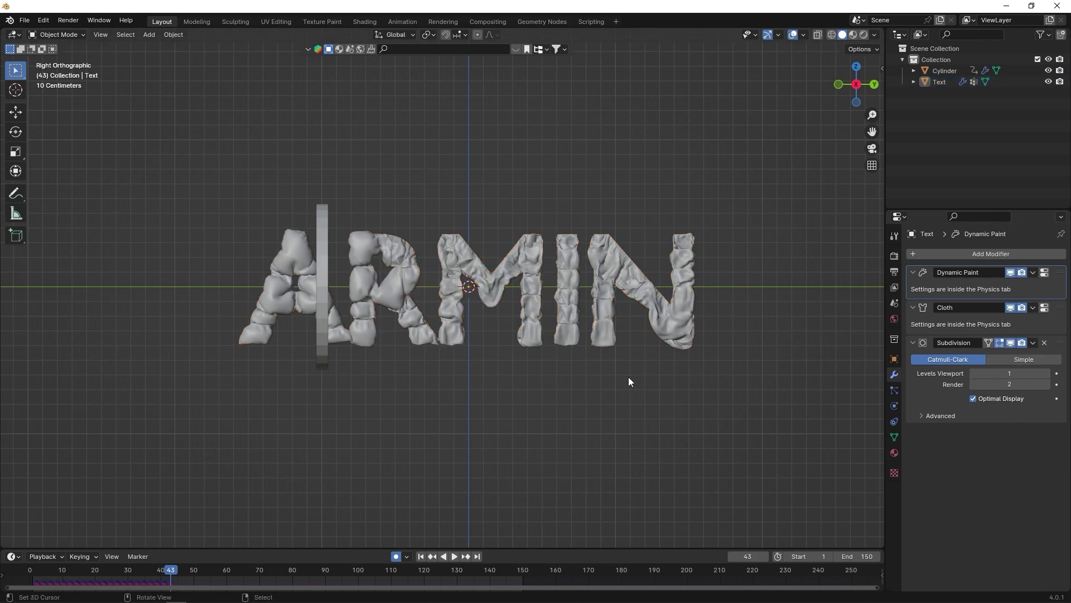
pyautogui.click(424, 346)
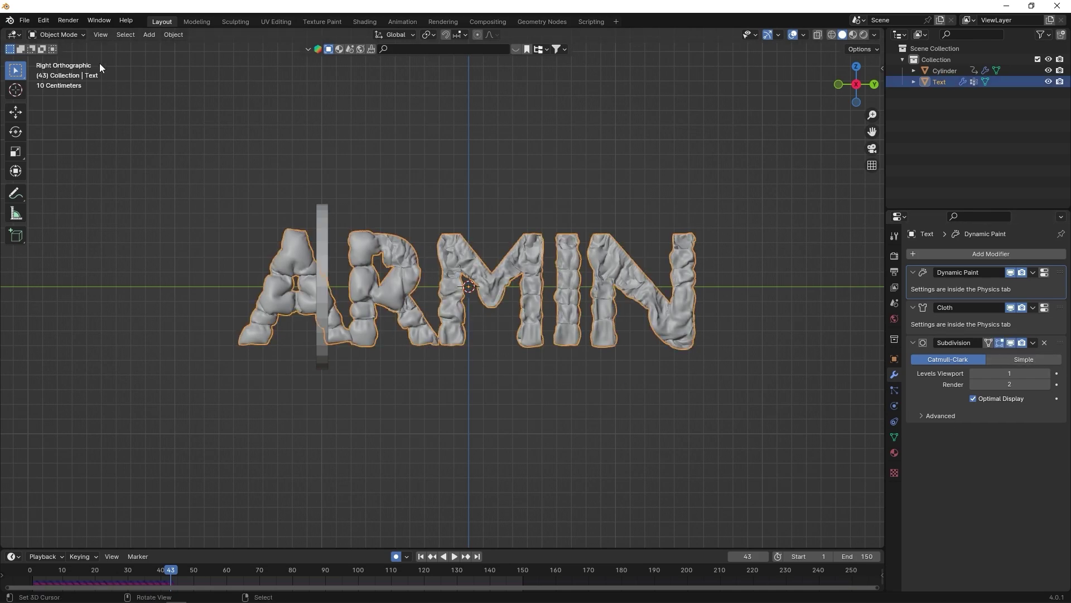
pyautogui.click(58, 35)
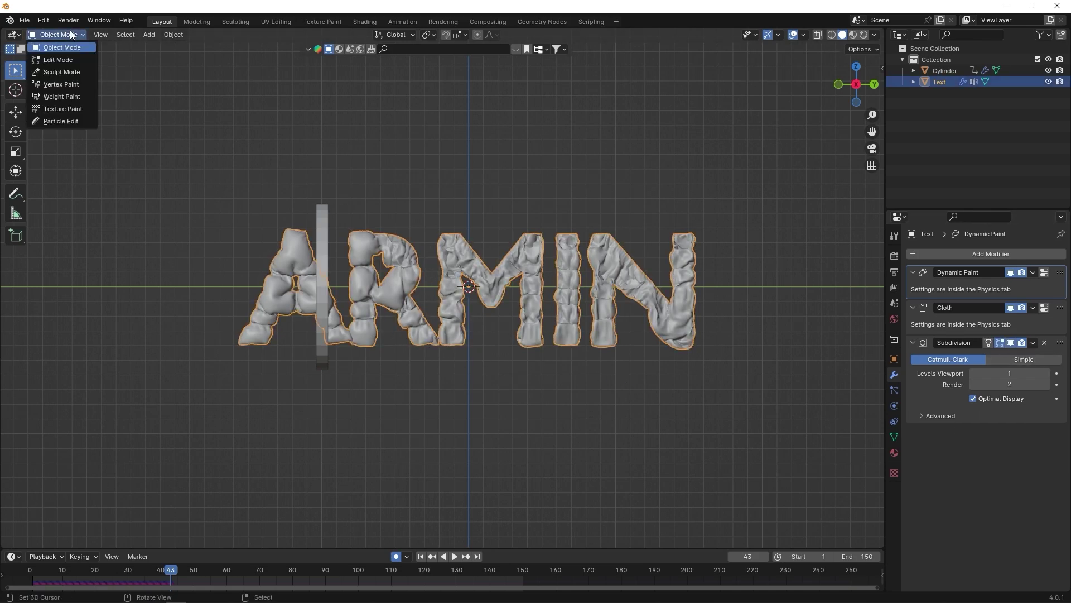
pyautogui.click(71, 100)
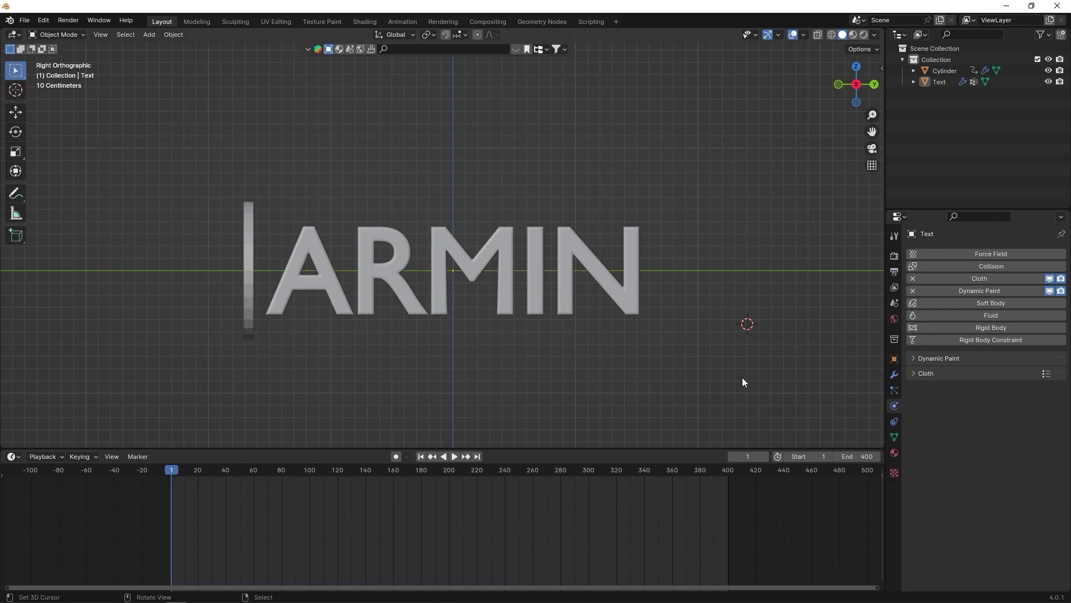
# Select the ARMIN text and bake its Dynamic Paint canvas cache.
pyautogui.scroll(-3, 742, 377)
pyautogui.scroll(3, 742, 377)
pyautogui.click(614, 299)
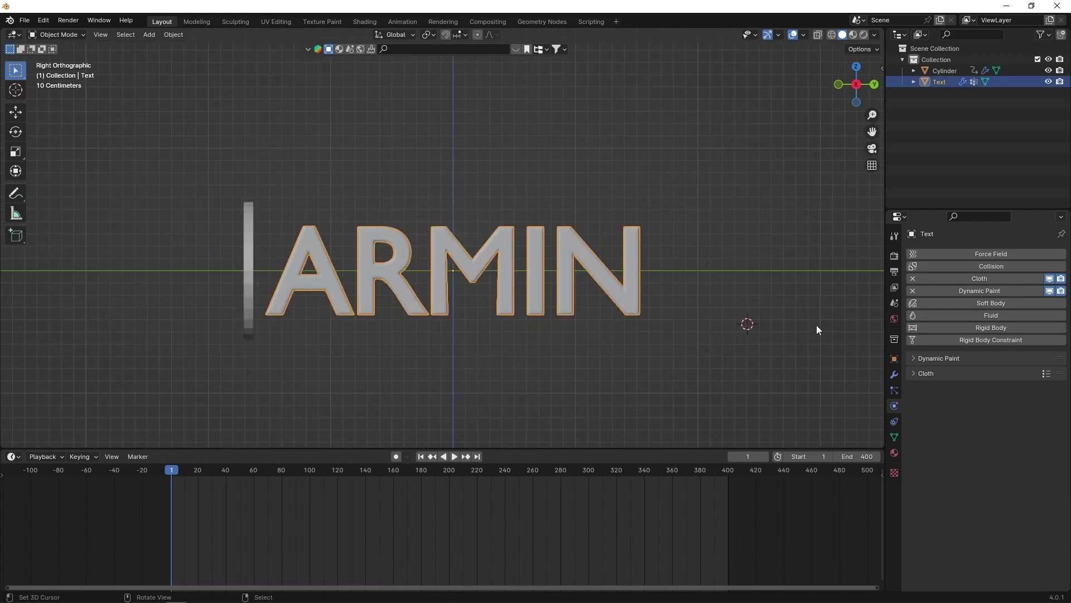
pyautogui.click(915, 356)
pyautogui.scroll(-1, 959, 496)
pyautogui.scroll(-6, 958, 496)
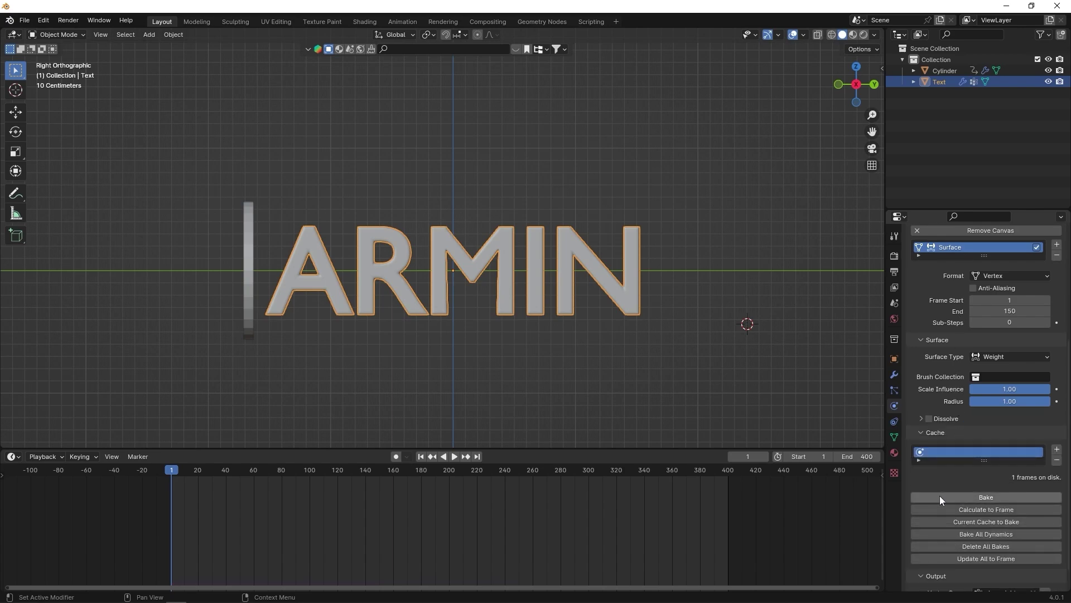
pyautogui.click(999, 498)
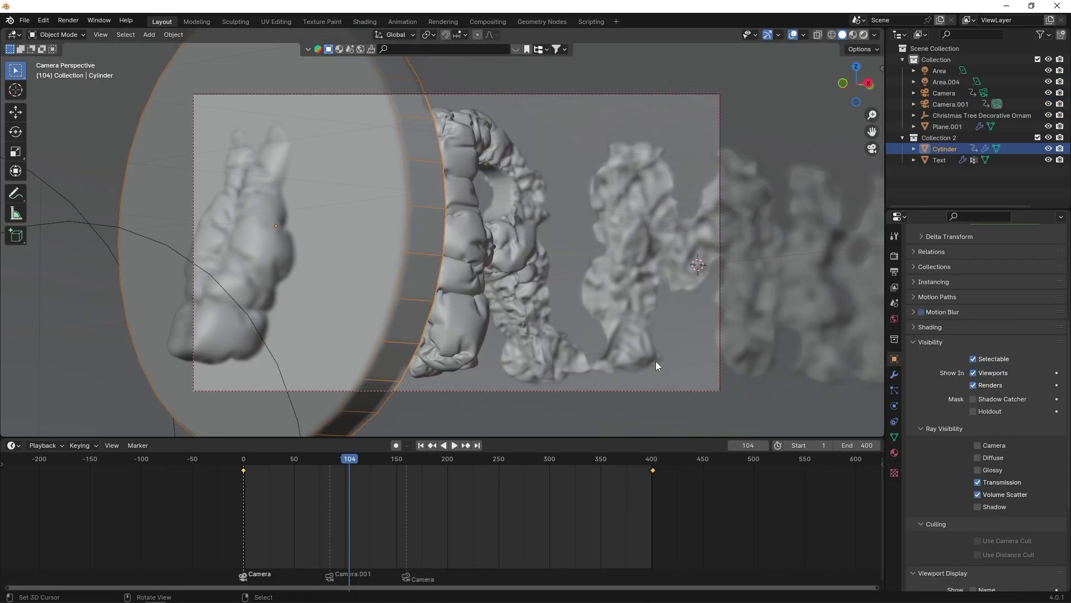
pyautogui.hotkey('shift', 'z')
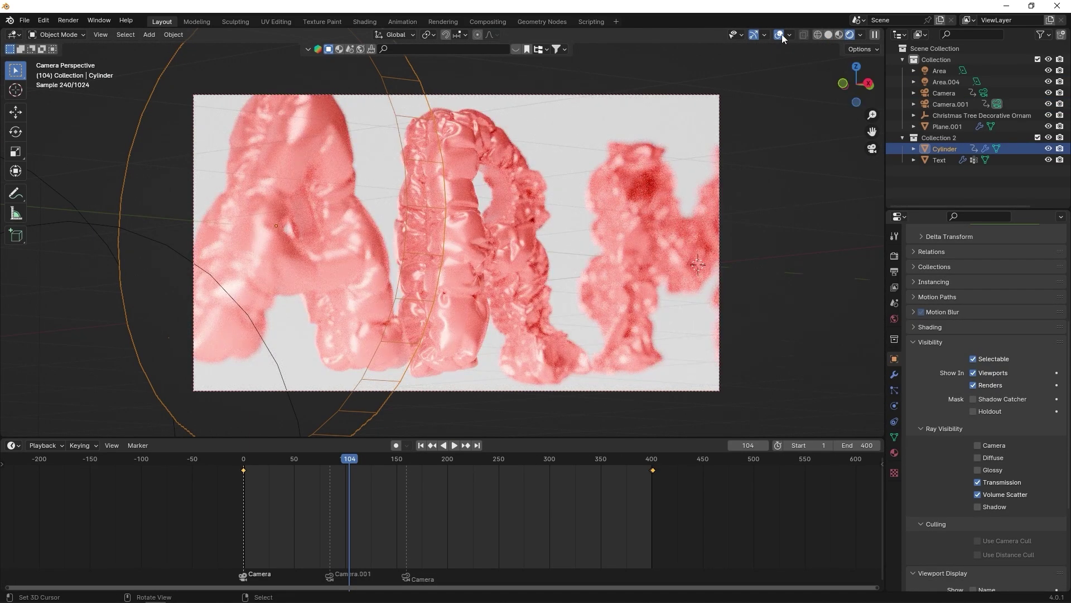
pyautogui.hotkey('shift', 'alt', 'z')
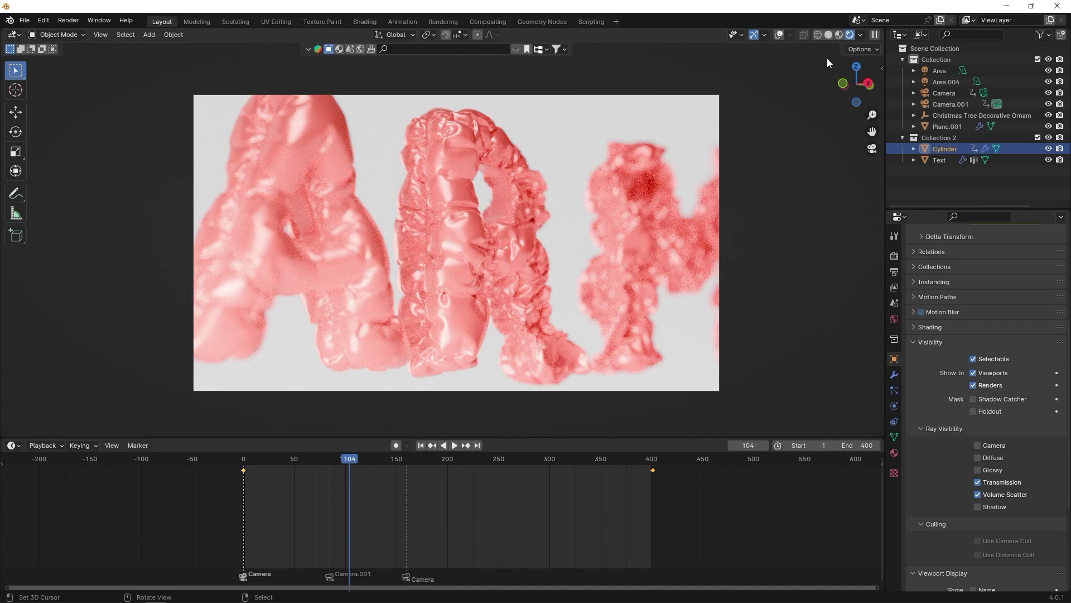
pyautogui.click(829, 35)
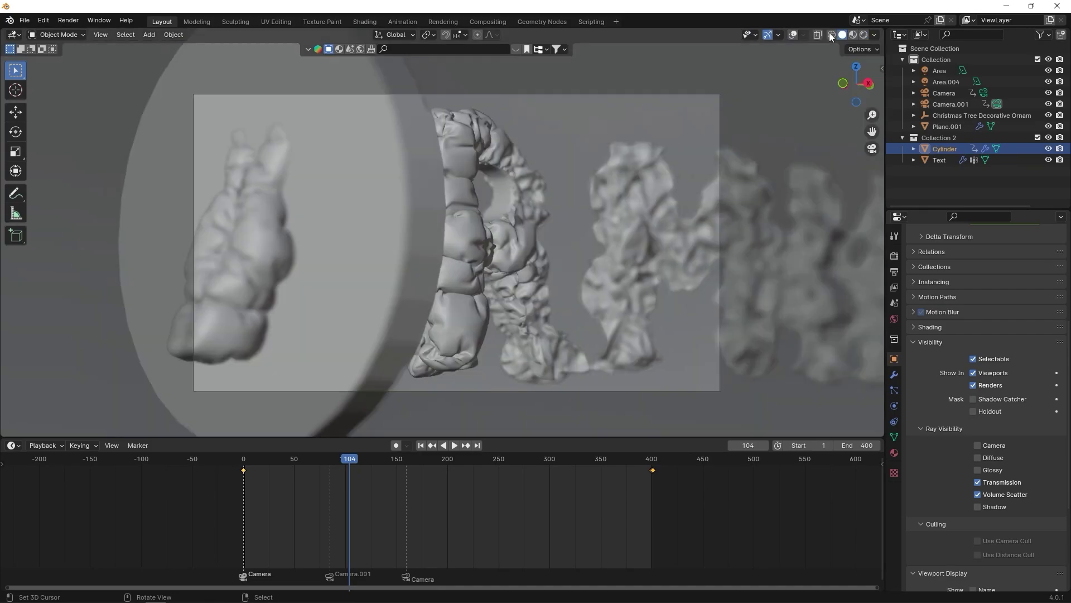
pyautogui.click(531, 239)
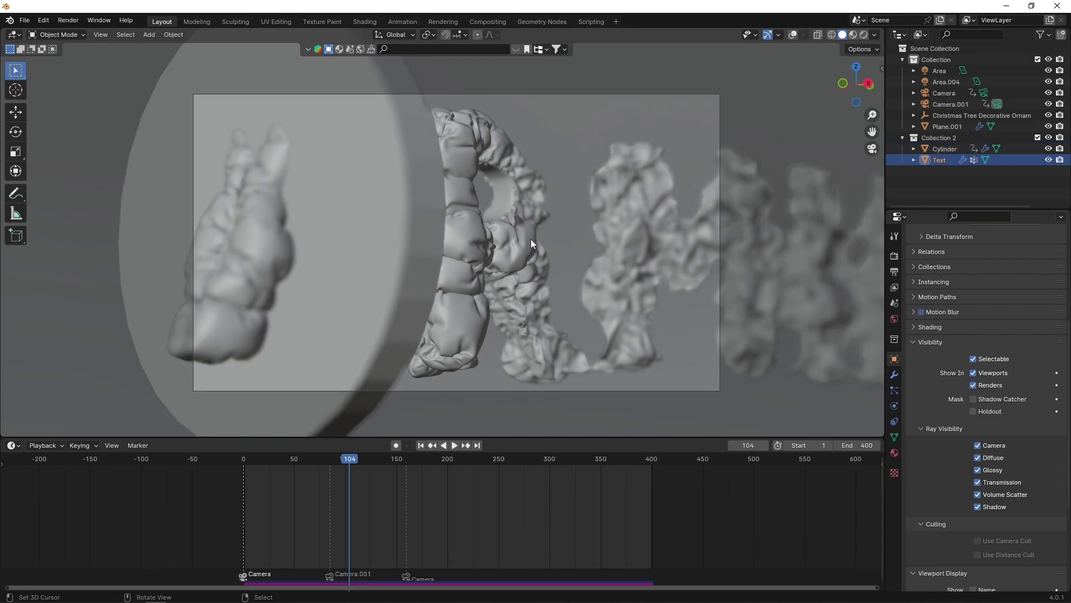